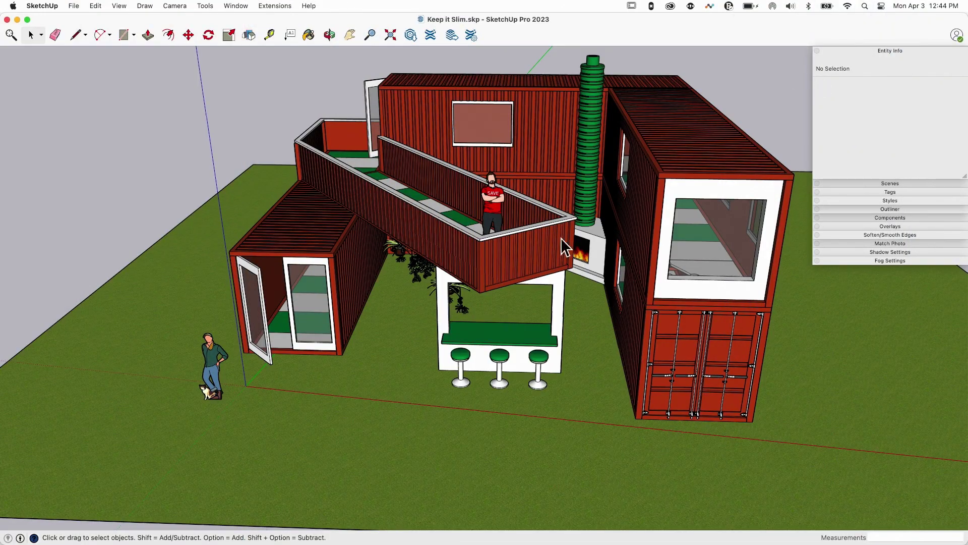
Orbit around the container house and zoom toward the container door
middle_click_drag(598, 220, 642, 219)
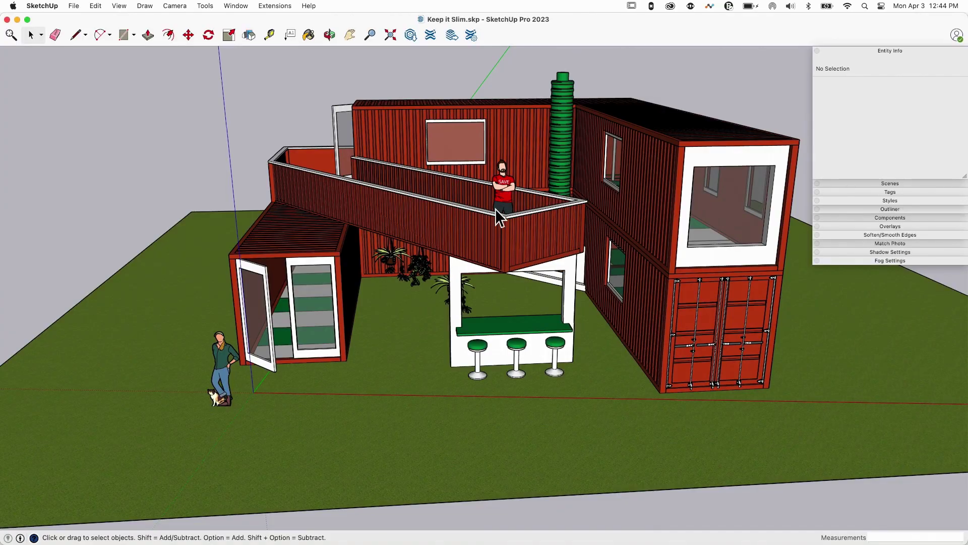
middle_click_drag(449, 203, 422, 180)
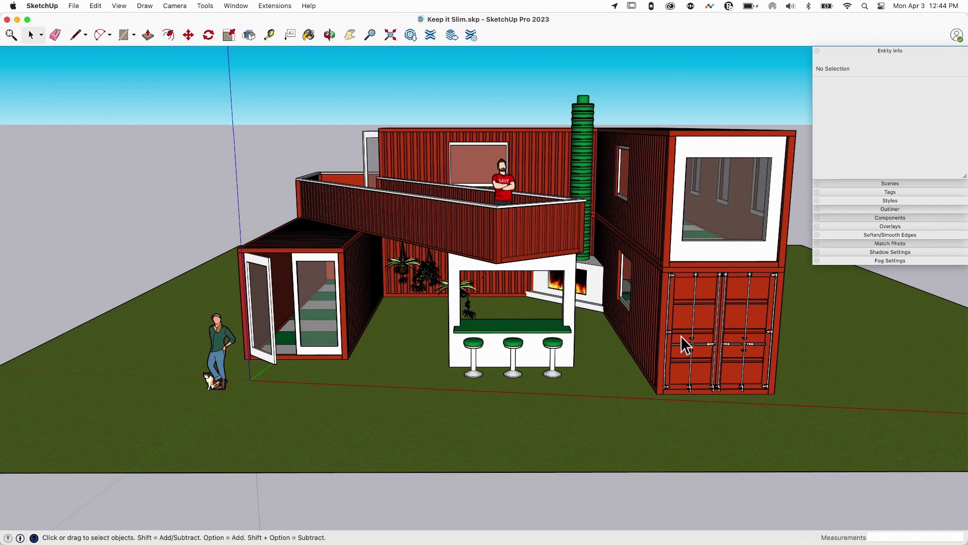
scroll(725, 349, "up", 10)
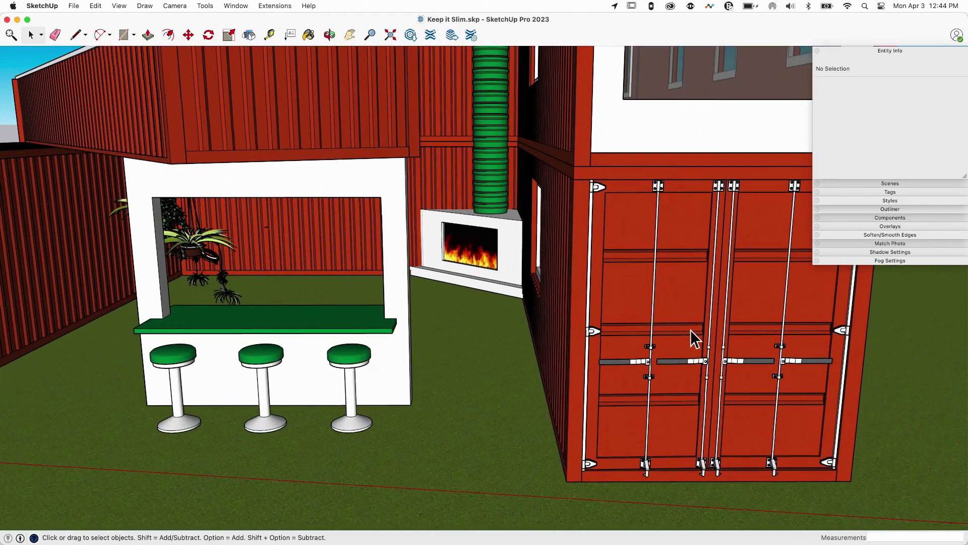
scroll(654, 424, "up", 10)
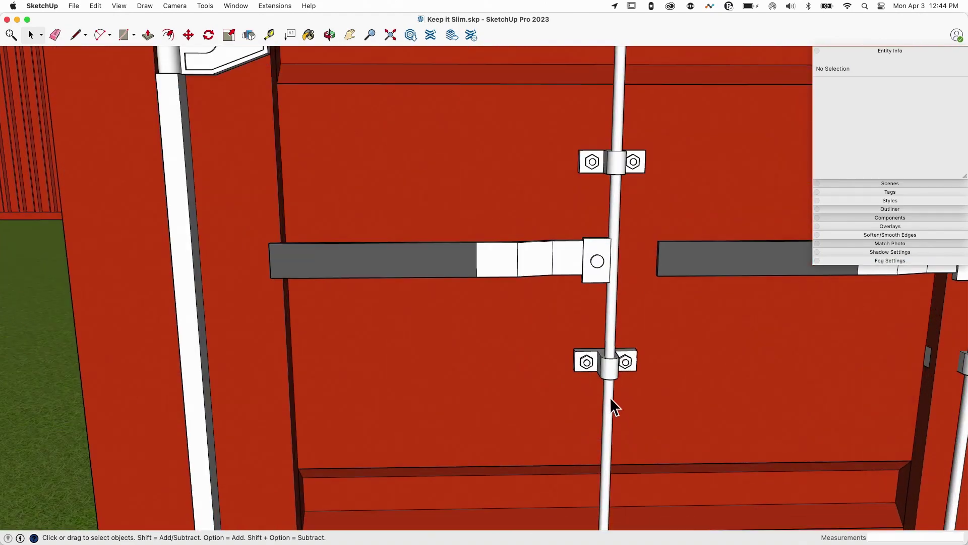
middle_click_drag(642, 335, 394, 438)
scroll(649, 222, "down", 3)
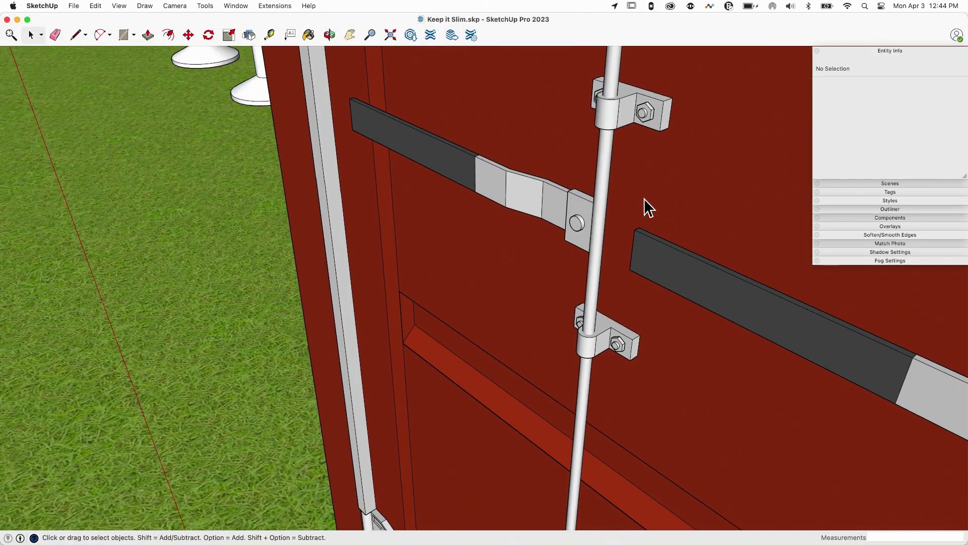
middle_click_drag(634, 108, 536, 261)
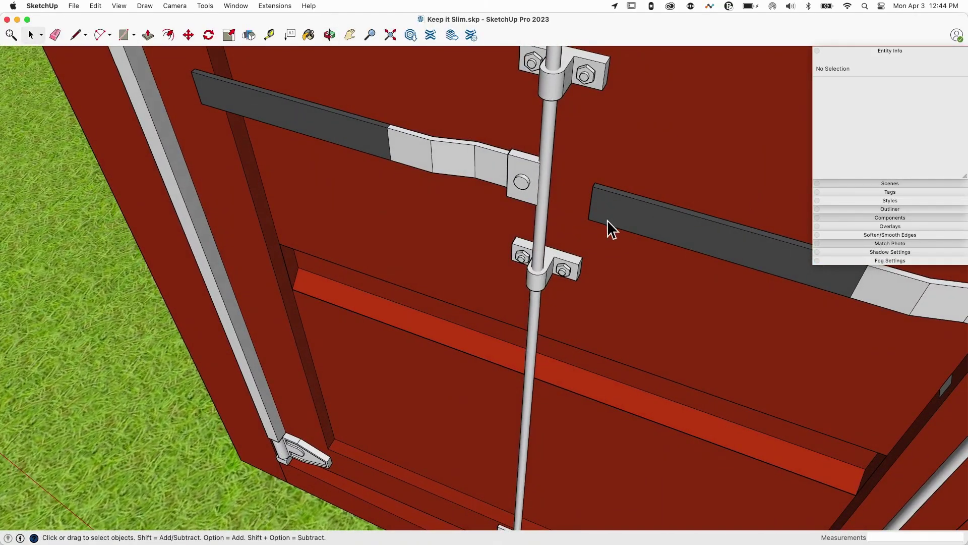
middle_click_drag(607, 227, 486, 253)
scroll(497, 273, "up", 2)
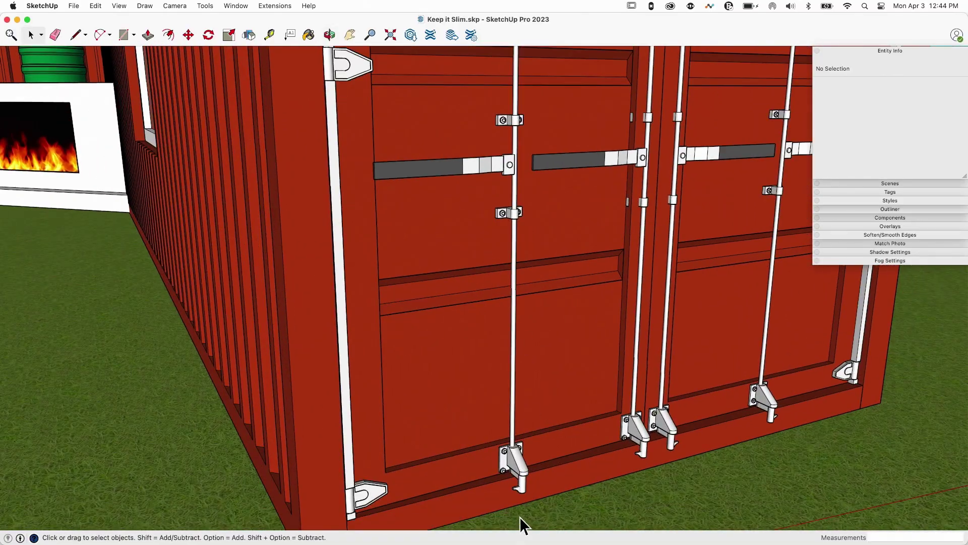
scroll(519, 504, "up", 6)
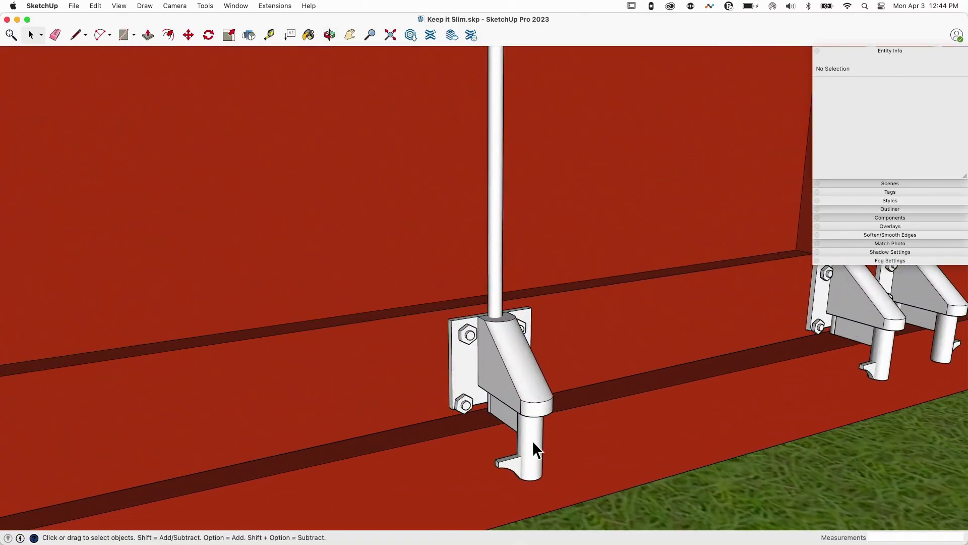
scroll(531, 435, "down", 8)
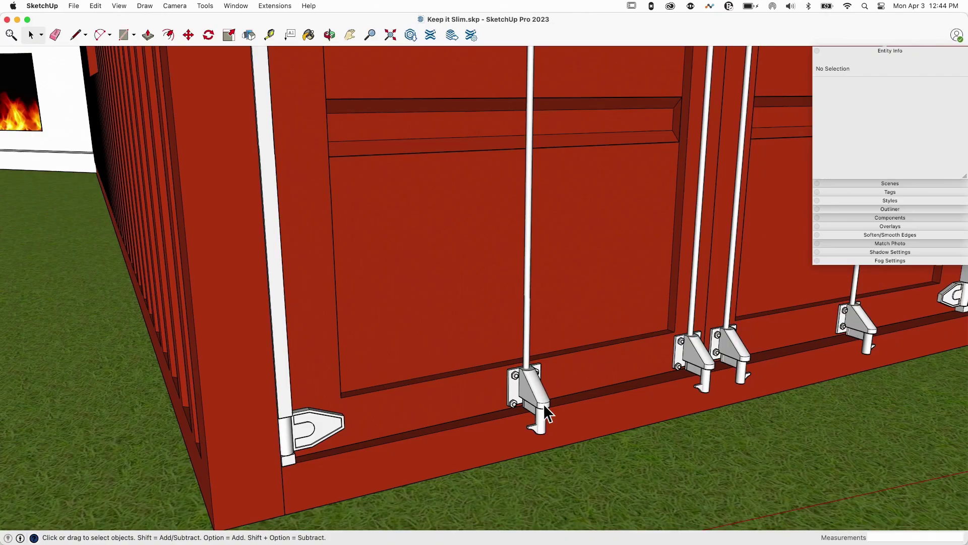
scroll(530, 405, "down", 3)
Orbit between the container side wall and doors, ending with a higher view over the house
middle_click_drag(527, 401, 419, 302)
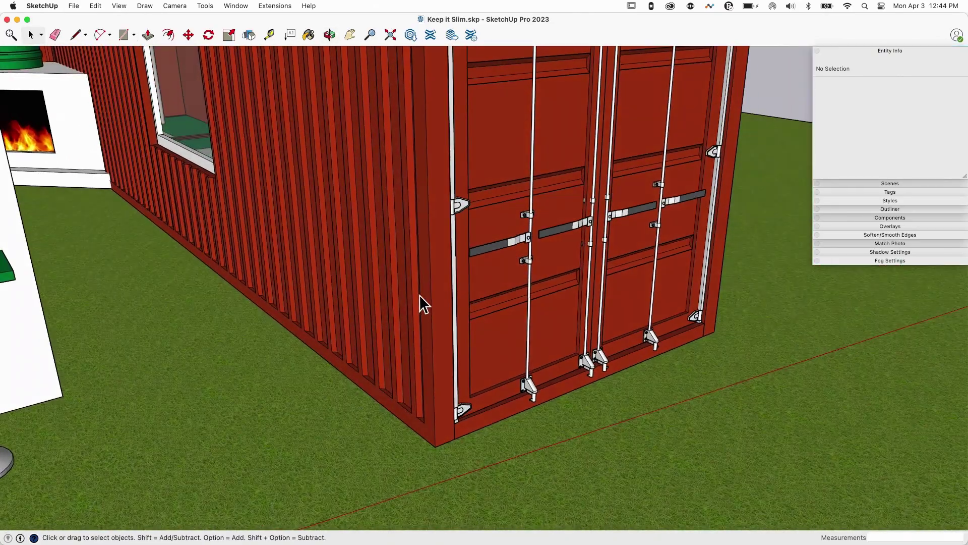
scroll(399, 323, "up", 4)
scroll(390, 328, "up", 3)
middle_click_drag(373, 326, 424, 340)
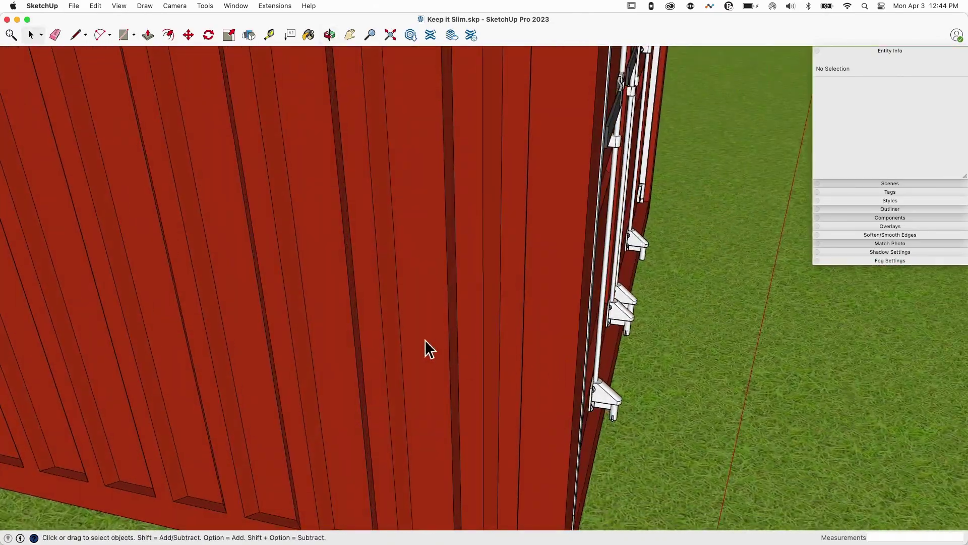
scroll(724, 346, "down", 3)
middle_click_drag(724, 346, 526, 295)
scroll(526, 294, "down", 8)
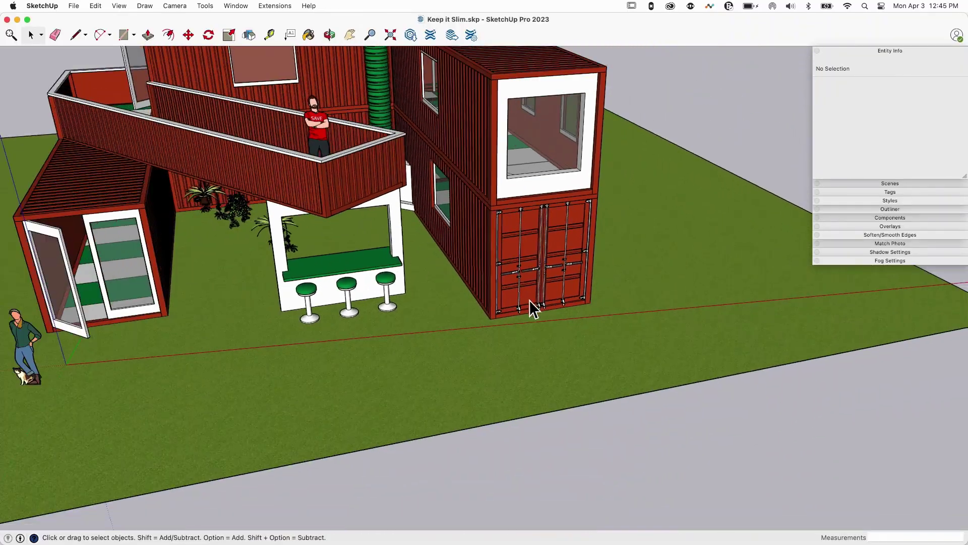
scroll(532, 308, "down", 3)
middle_click_drag(712, 337, 335, 123)
scroll(410, 186, "up", 4)
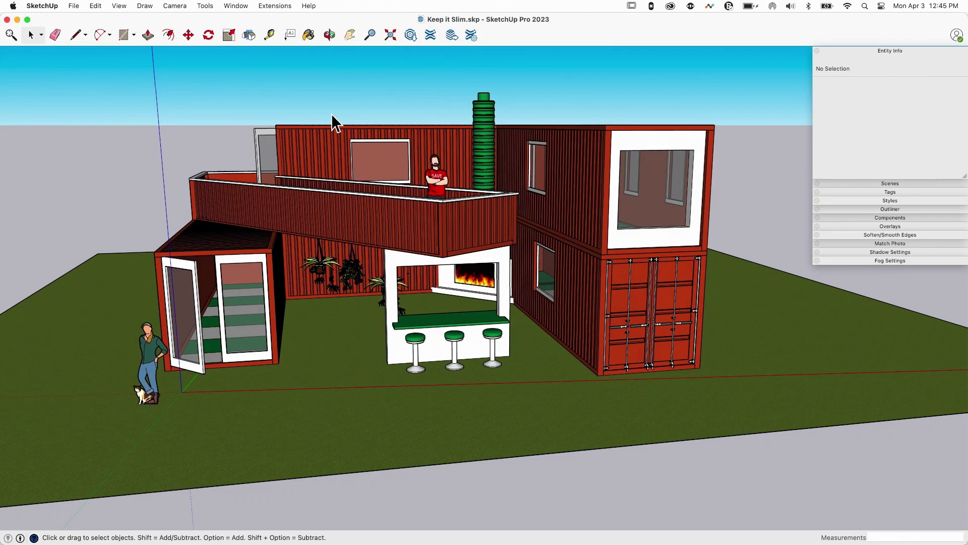
scroll(367, 266, "up", 3)
scroll(377, 243, "down", 2)
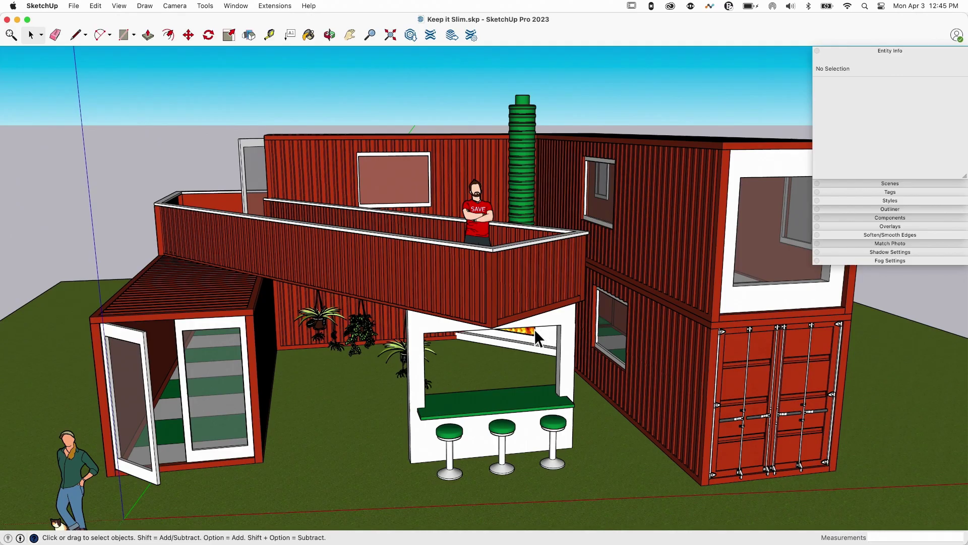
Rotate the view around the house and raise it to look down on the roof
middle_click_drag(649, 331, 636, 306)
scroll(641, 302, "down", 3)
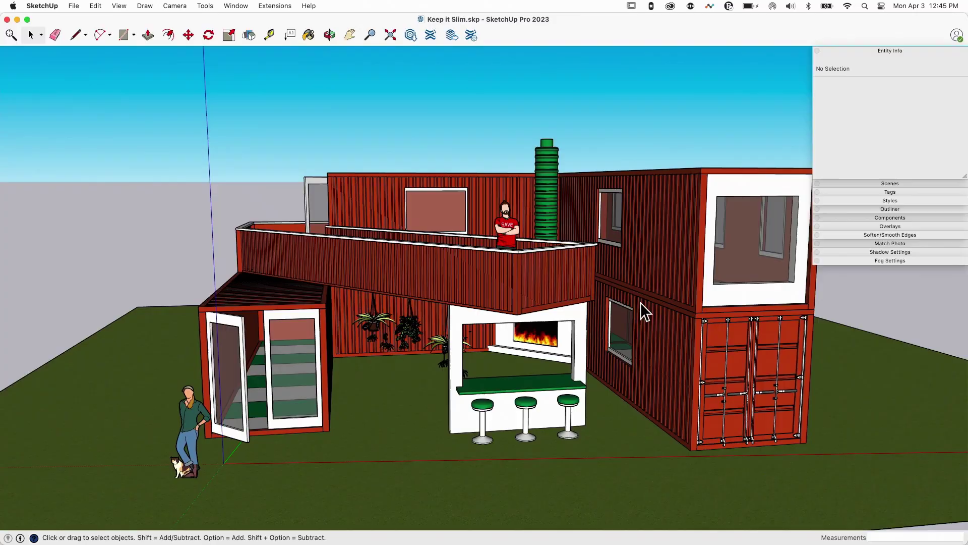
scroll(277, 281, "down", 2)
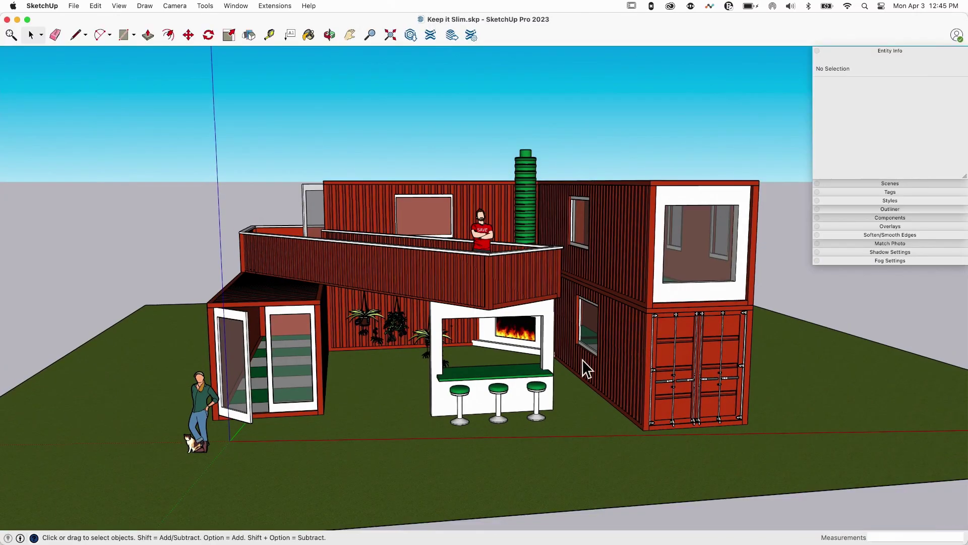
middle_click_drag(588, 368, 578, 419)
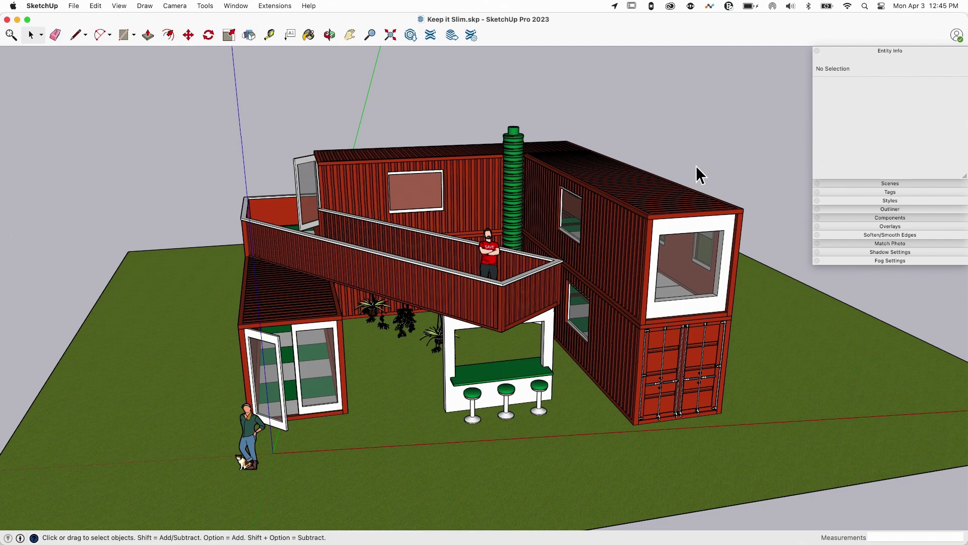
middle_click_drag(648, 207, 513, 196)
middle_click_drag(368, 309, 413, 259)
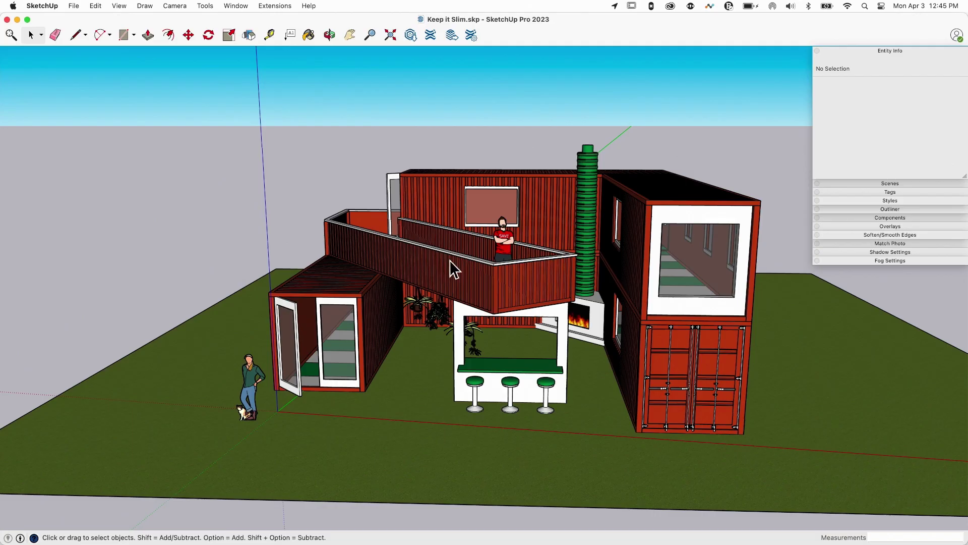
middle_click_drag(482, 247, 389, 209)
scroll(647, 317, "up", 2)
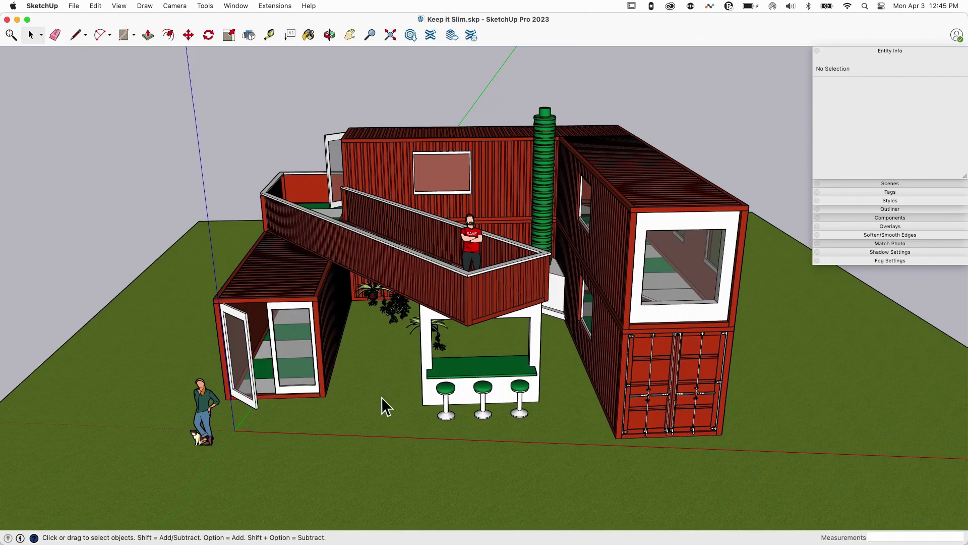
Open the display style settings and orbit to show the roof and balcony
left_click(869, 200)
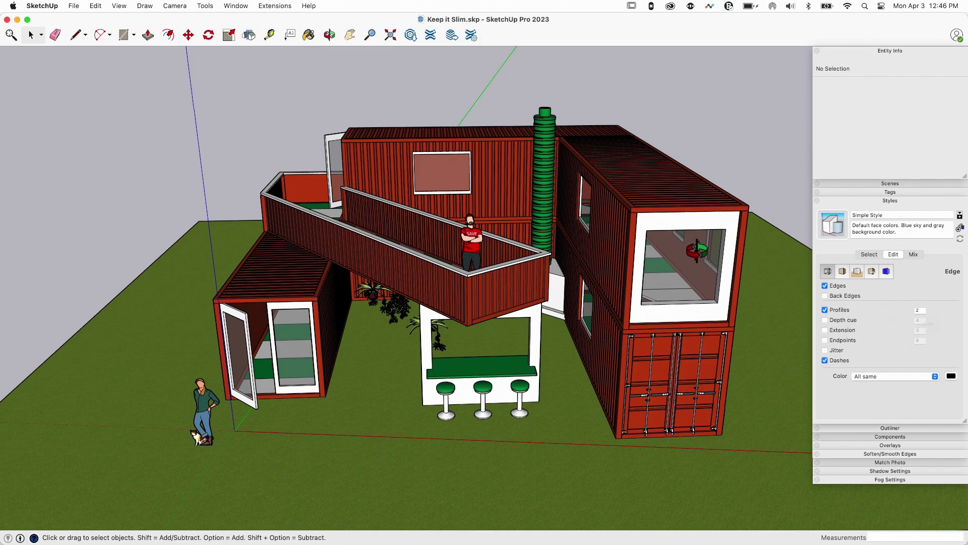
middle_click_drag(698, 249, 676, 216)
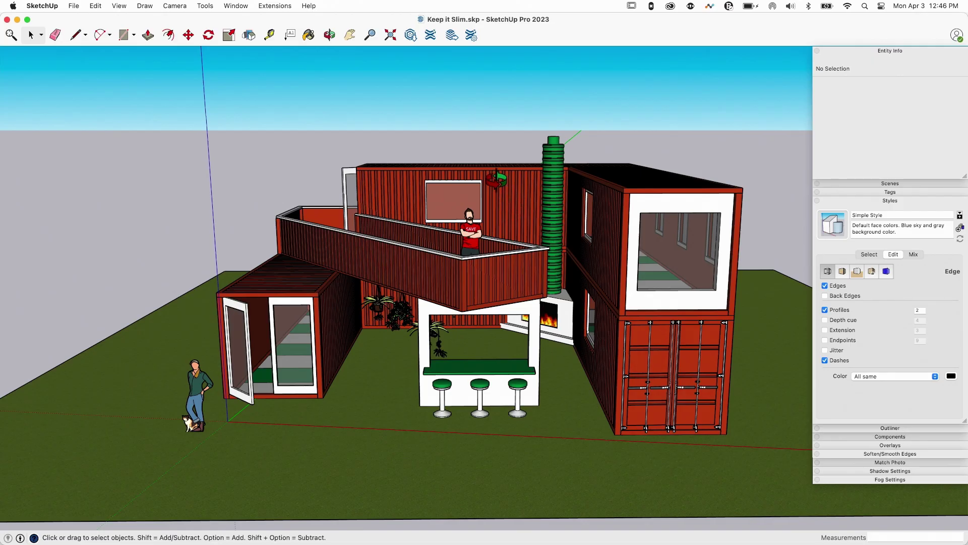
middle_click_drag(403, 252, 318, 340)
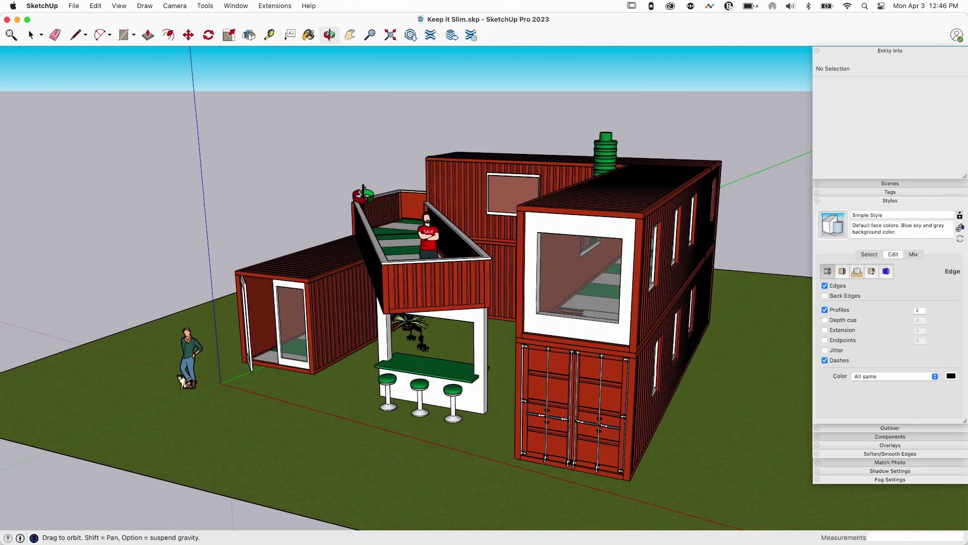
middle_click_drag(364, 194, 368, 204)
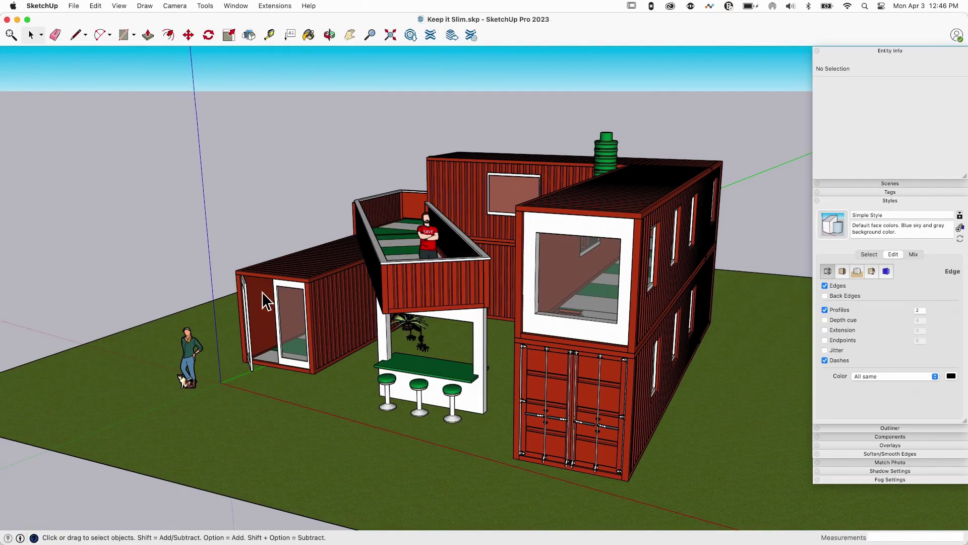
middle_click_drag(603, 216, 334, 297)
middle_click_drag(235, 328, 356, 293)
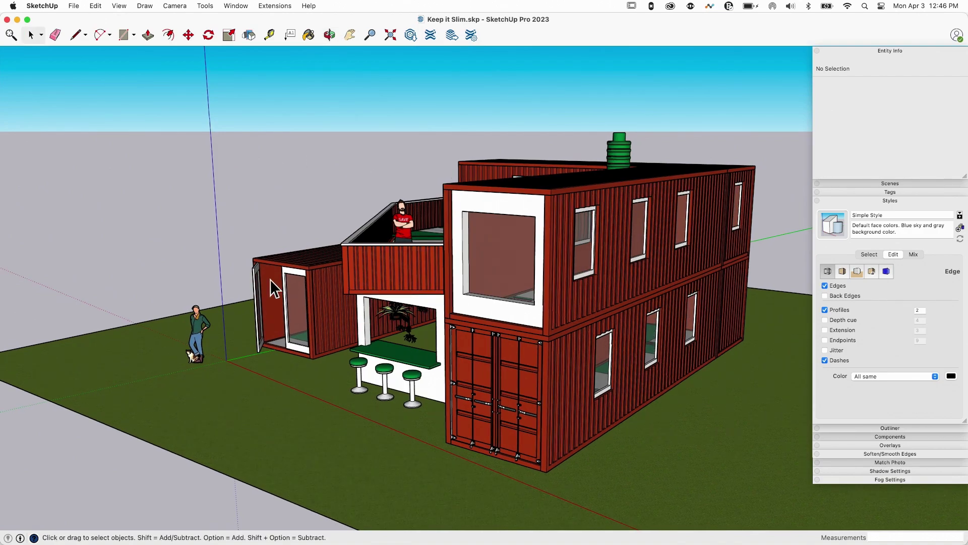
middle_click_drag(245, 263, 888, 343)
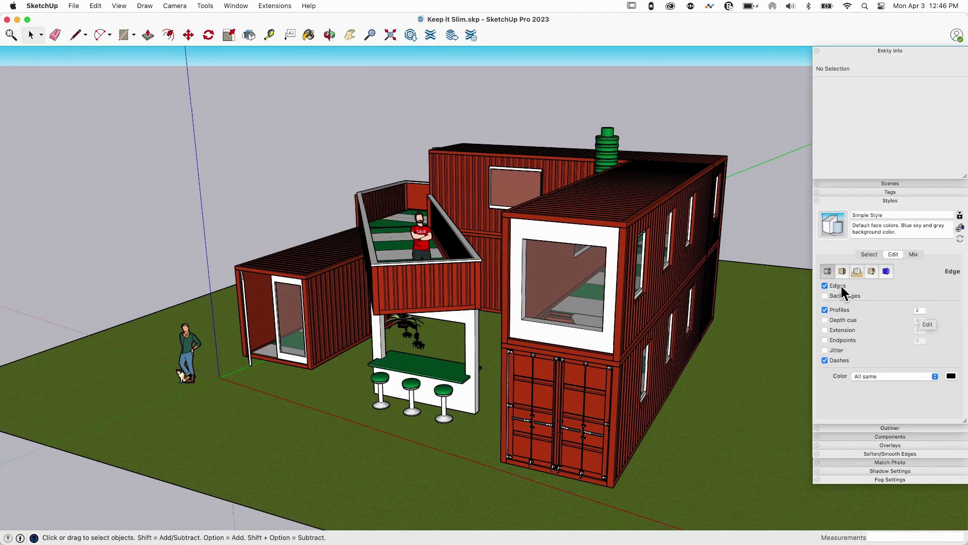
Turn off the thick profile edge outlines and swing to a front view with sky
left_click(825, 310)
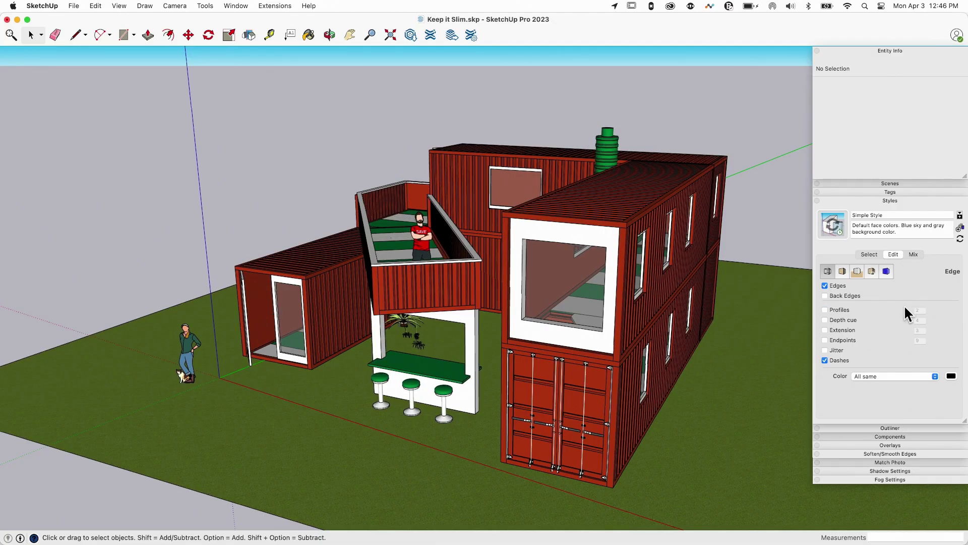
left_click(825, 310)
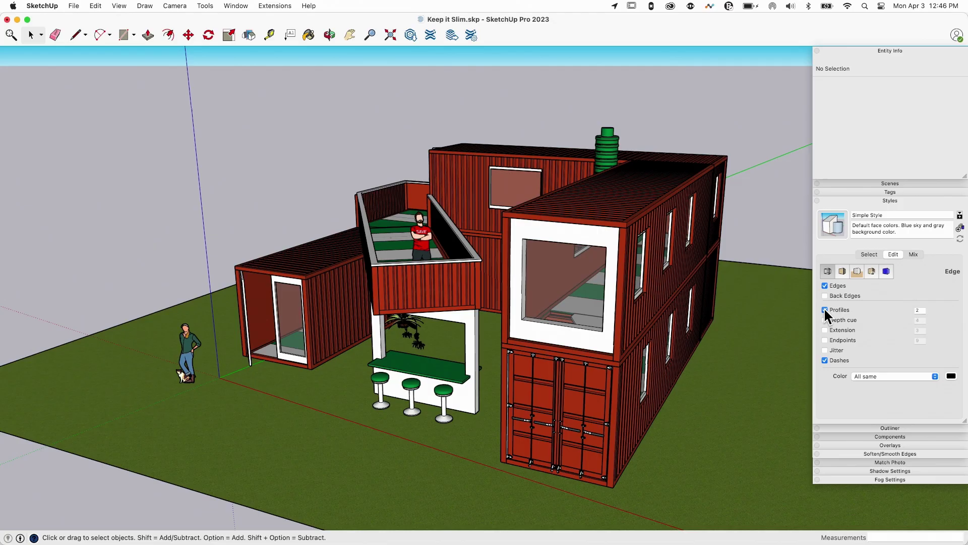
left_click(825, 310)
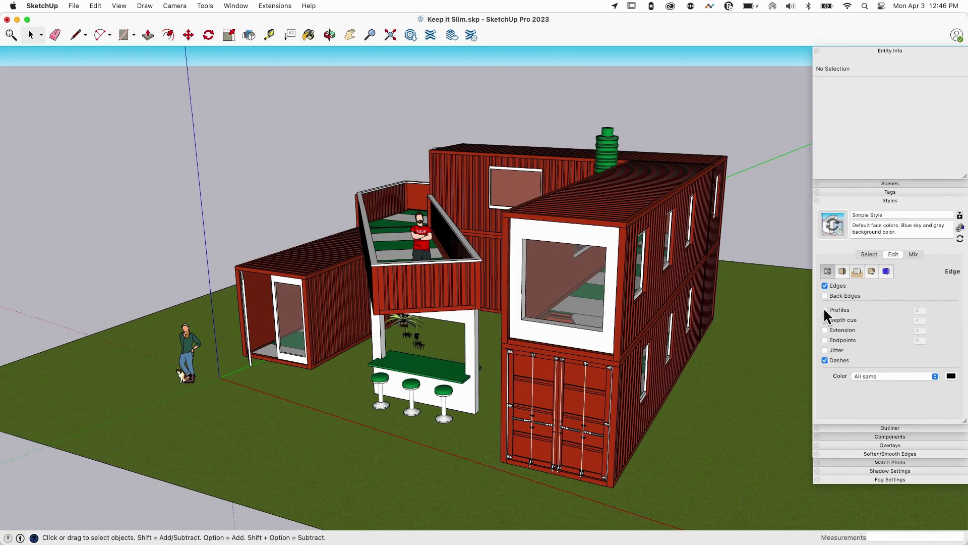
middle_click_drag(213, 313, 140, 323)
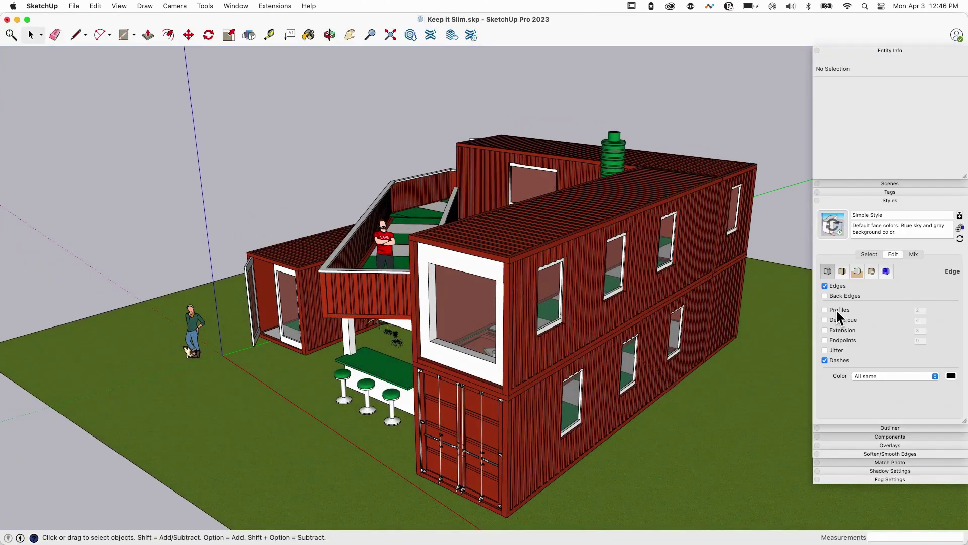
middle_click_drag(473, 334, 711, 343)
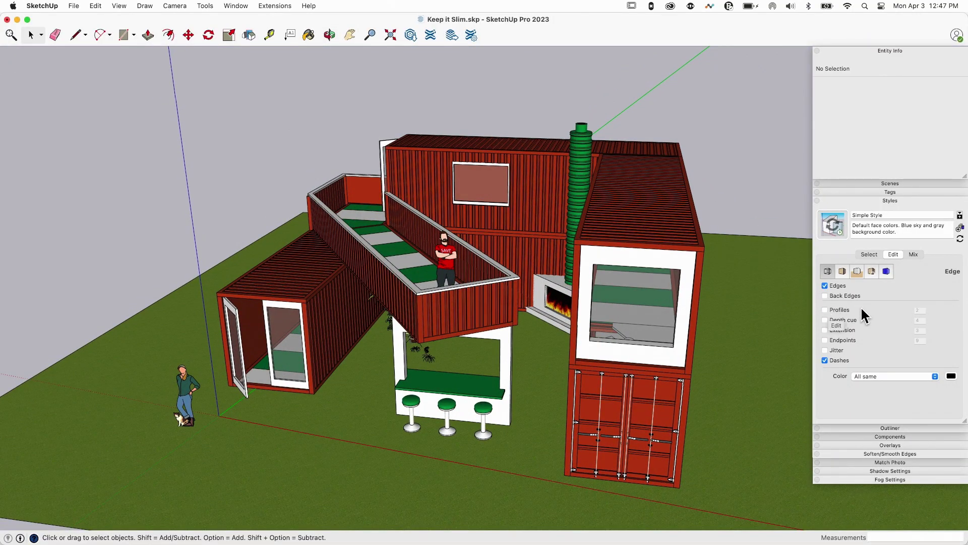
Orbit and zoom in on the hanging plants under the balcony
middle_click_drag(298, 288, 352, 244)
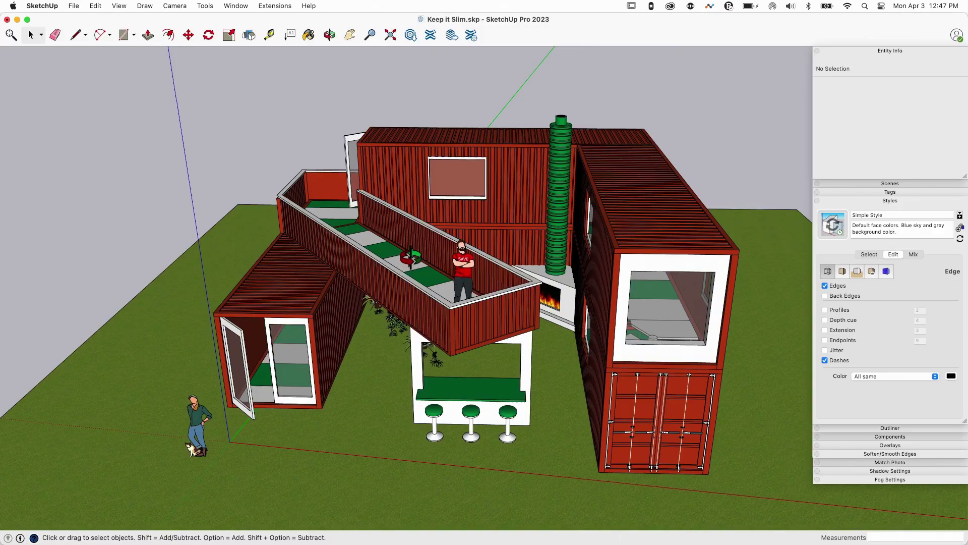
middle_click_drag(411, 257, 436, 322)
scroll(423, 347, "up", 10)
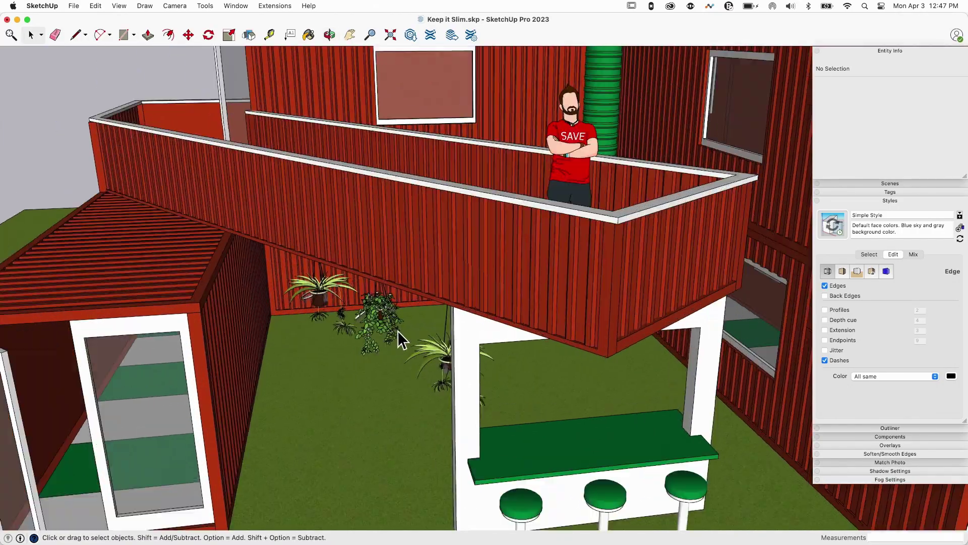
scroll(356, 336, "up", 3)
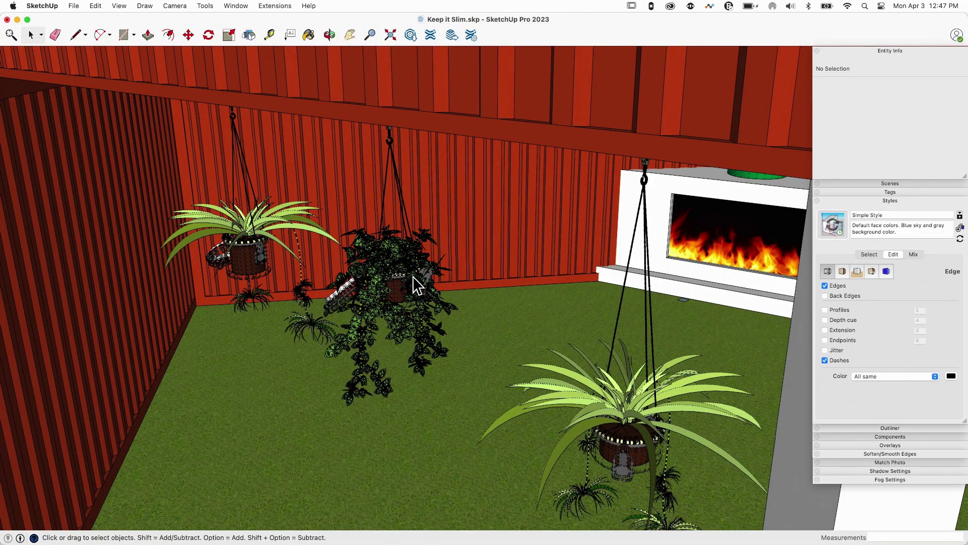
middle_click_drag(439, 339, 507, 341)
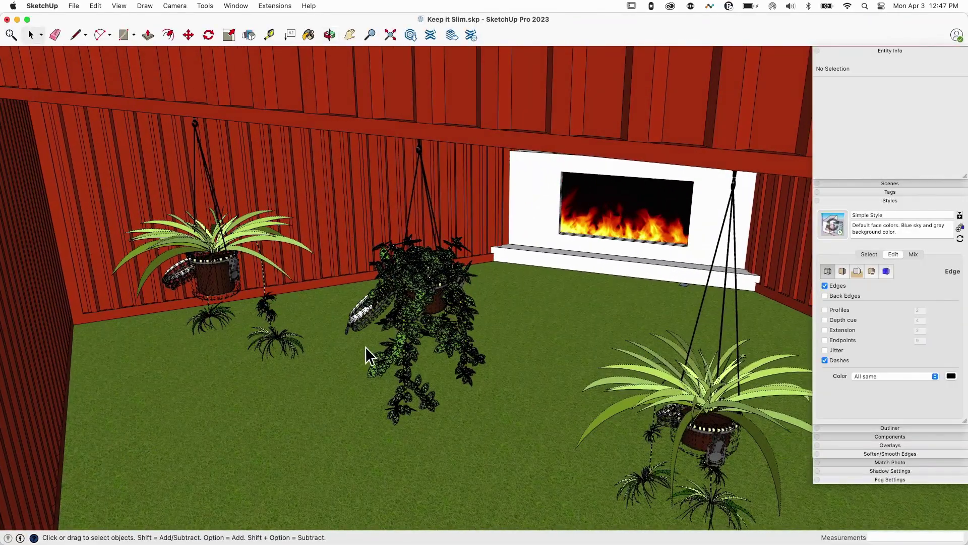
scroll(304, 166, "down", 3)
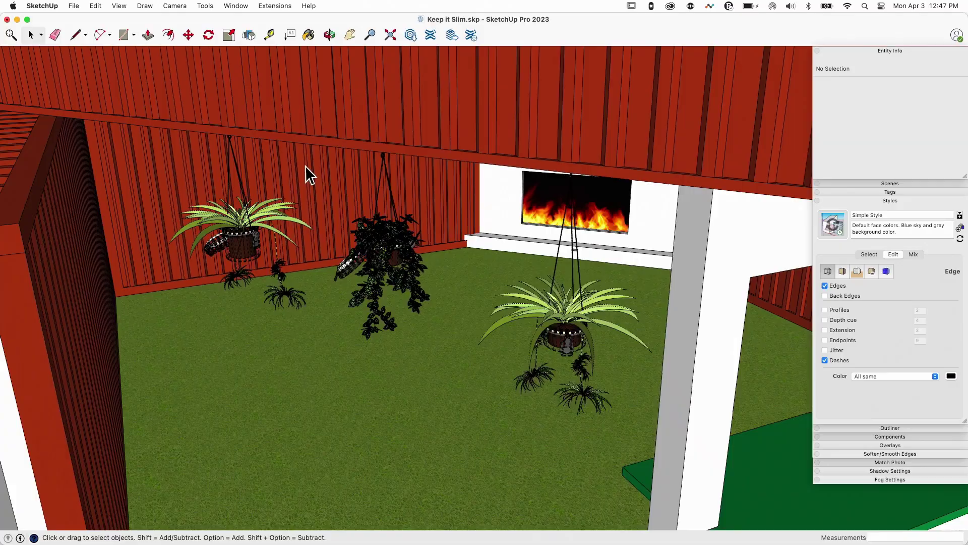
scroll(304, 165, "down", 15)
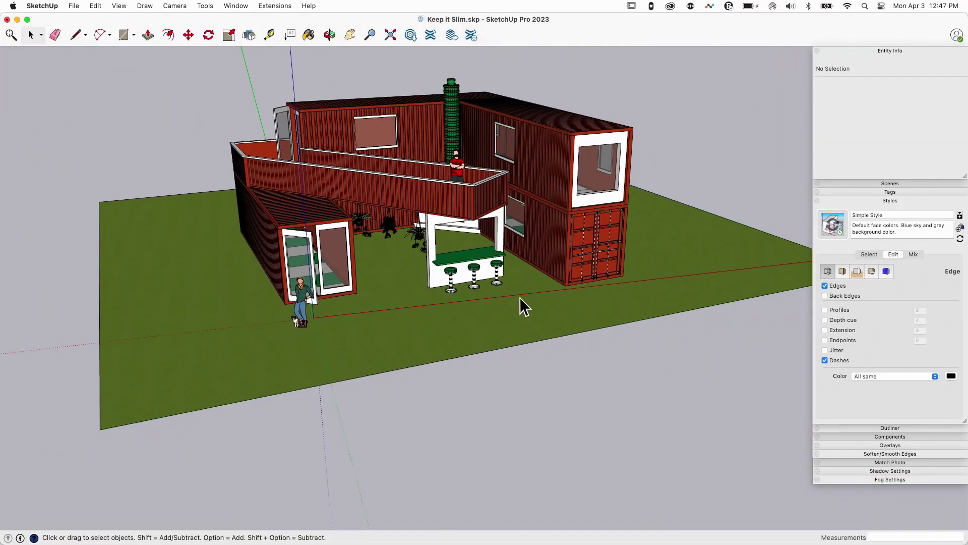
middle_click_drag(519, 298, 401, 239)
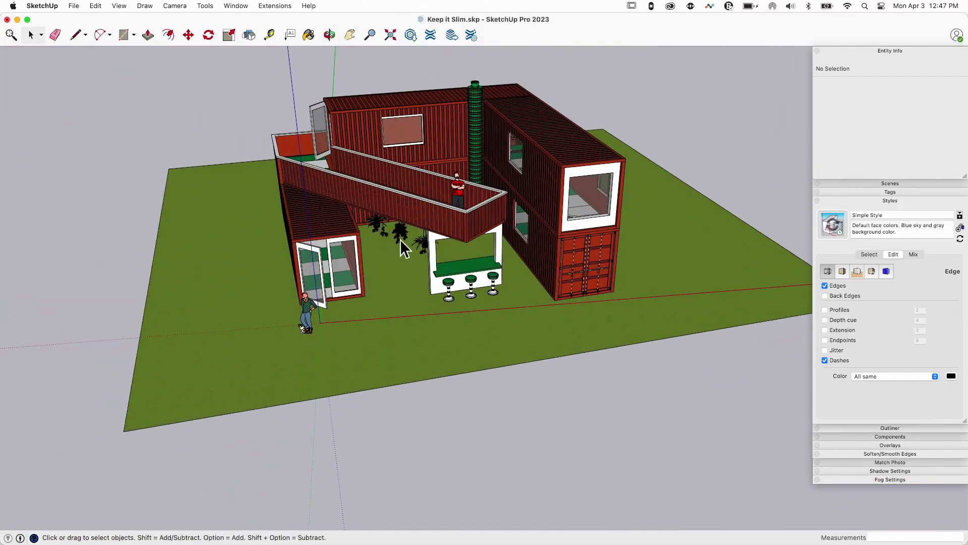
scroll(398, 233, "up", 15)
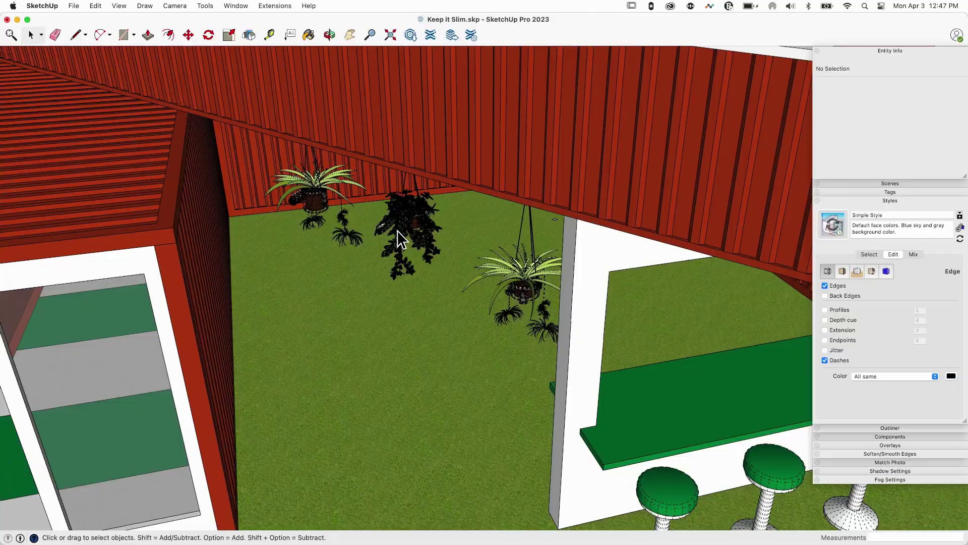
scroll(398, 230, "up", 15)
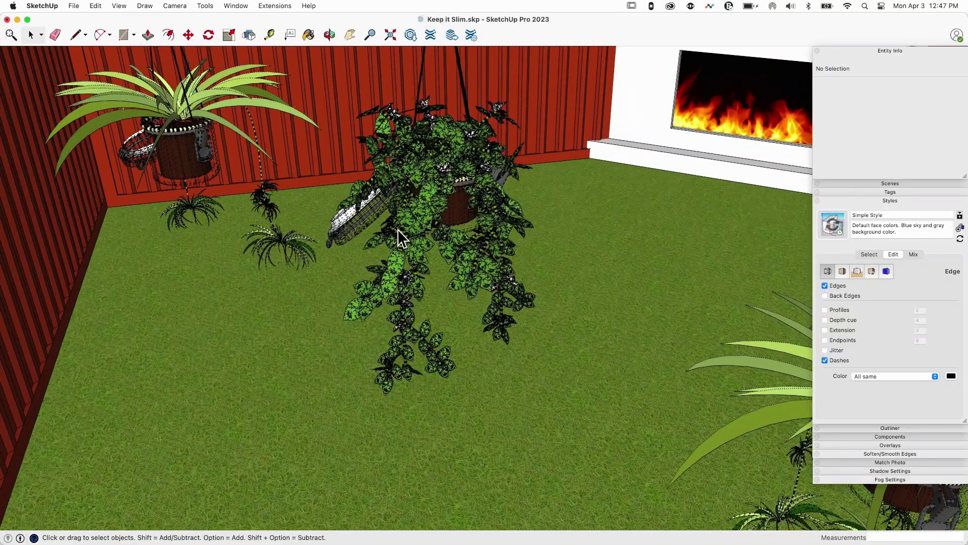
scroll(398, 231, "up", 10)
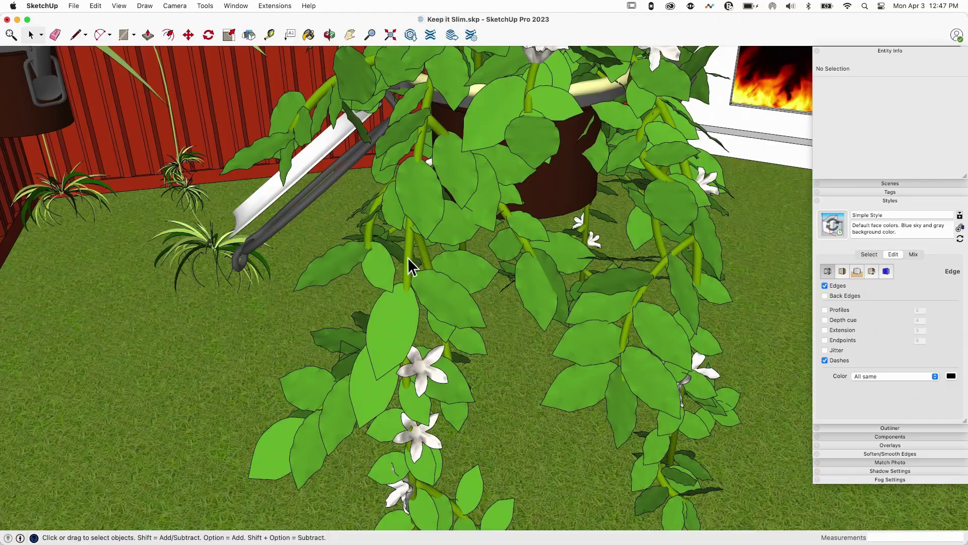
Frame a close-up of the plants hanging beside the white fireplace
middle_click_drag(400, 207, 483, 204)
scroll(483, 205, "down", 5)
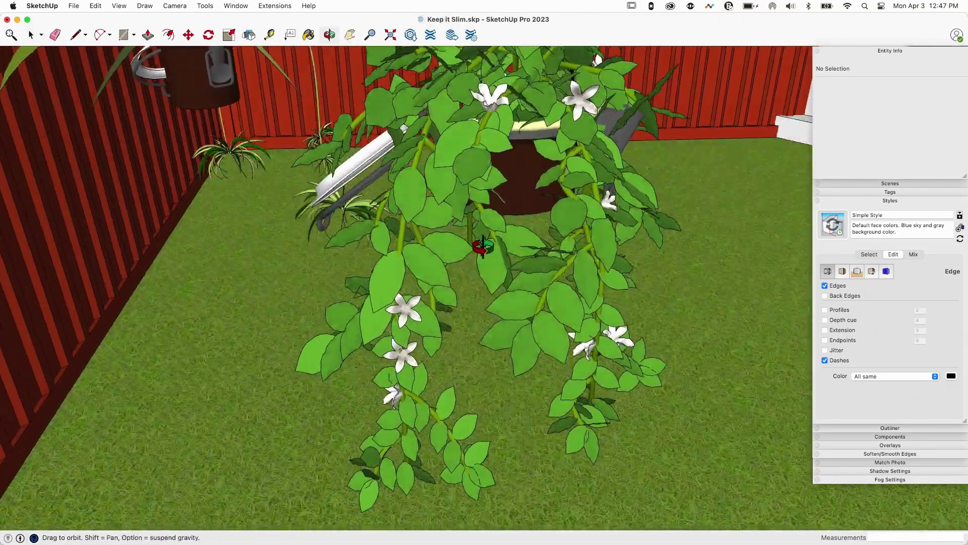
scroll(429, 179, "down", 3)
scroll(361, 183, "down", 8)
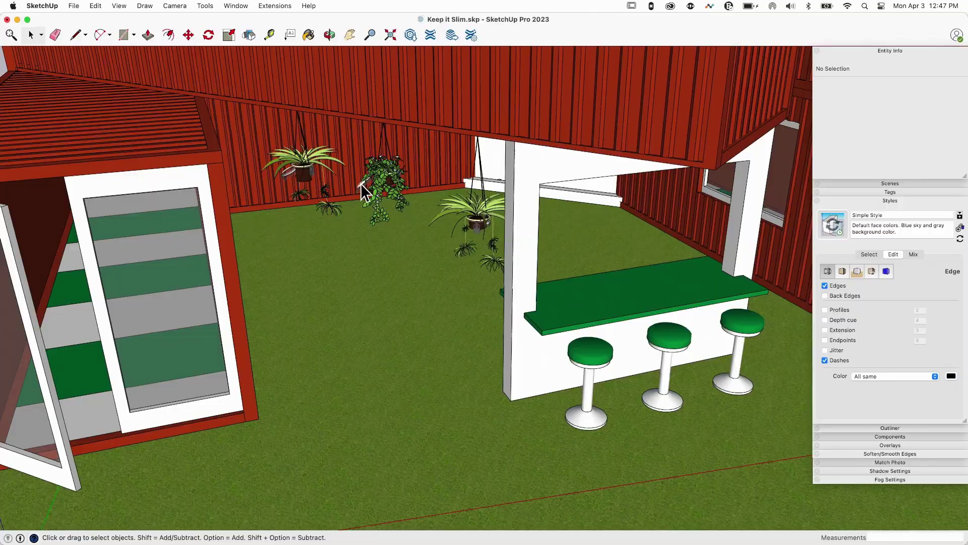
middle_click_drag(361, 184, 371, 162)
scroll(379, 153, "up", 10)
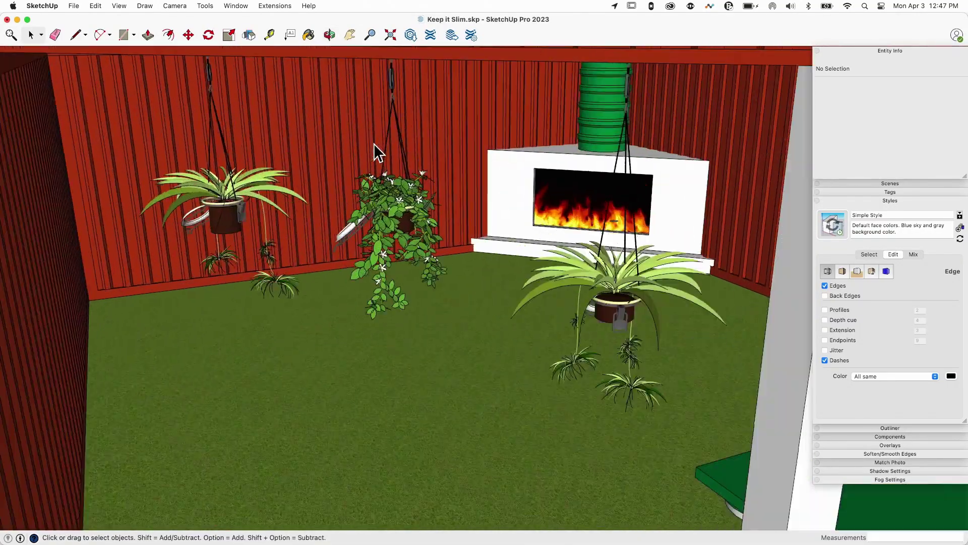
scroll(407, 244, "up", 3)
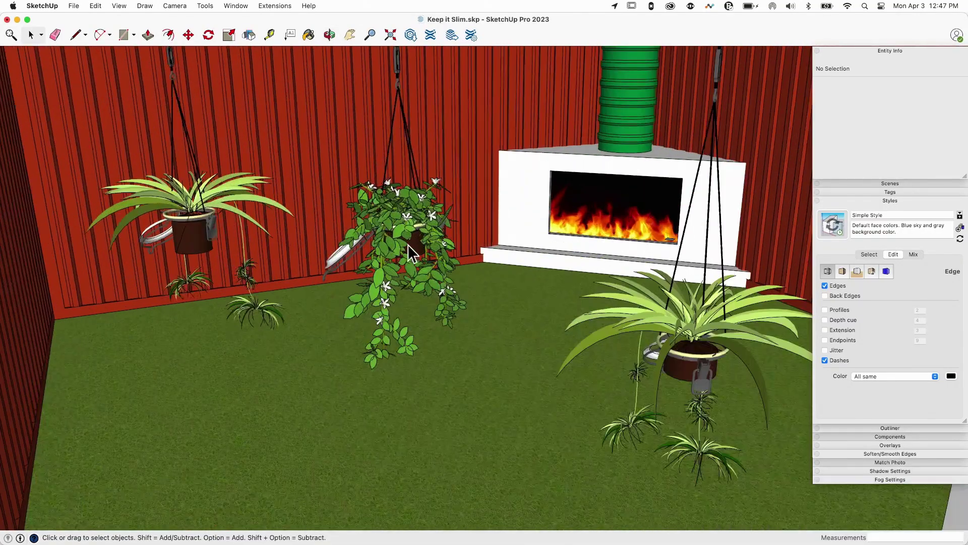
Open the middle hanging plant component and group all its pieces into one group
left_click(412, 219)
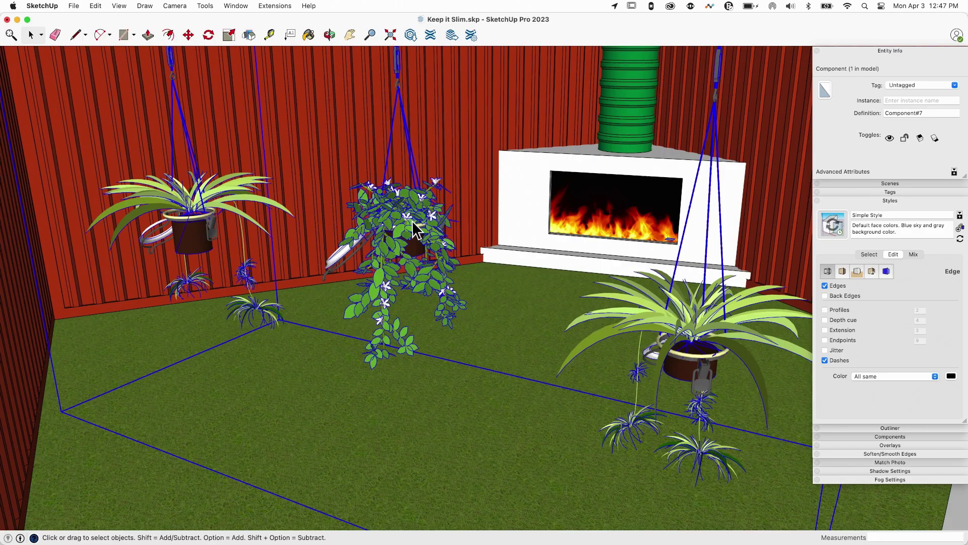
double_click(404, 219)
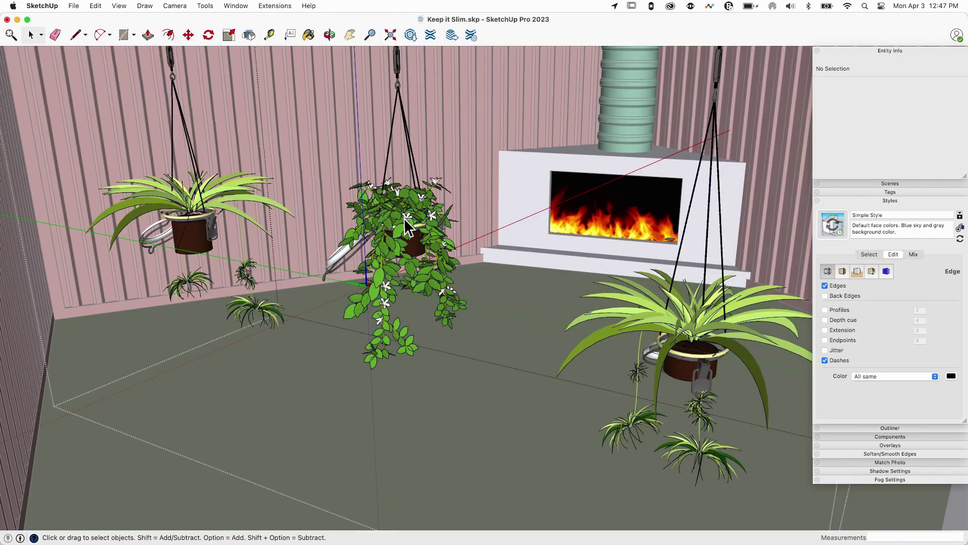
key("super+a")
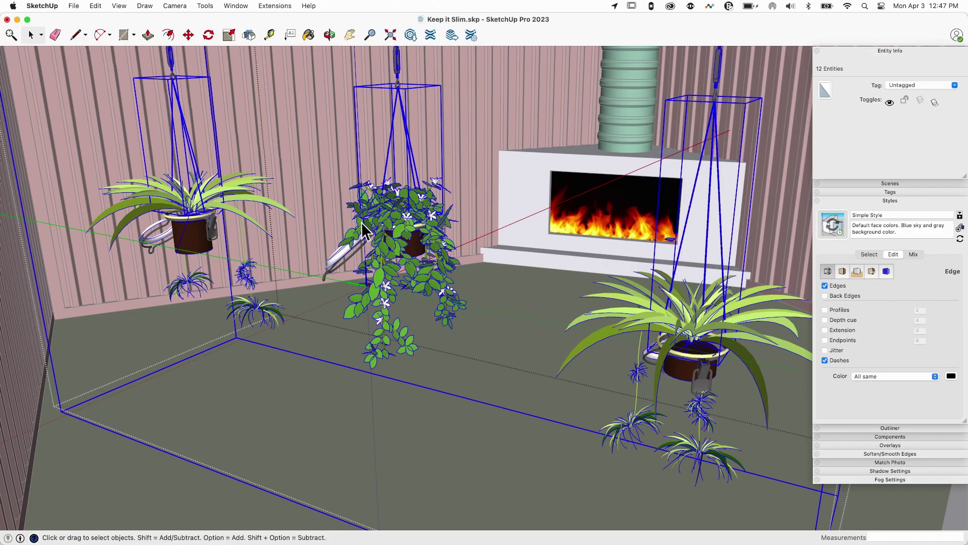
key("g")
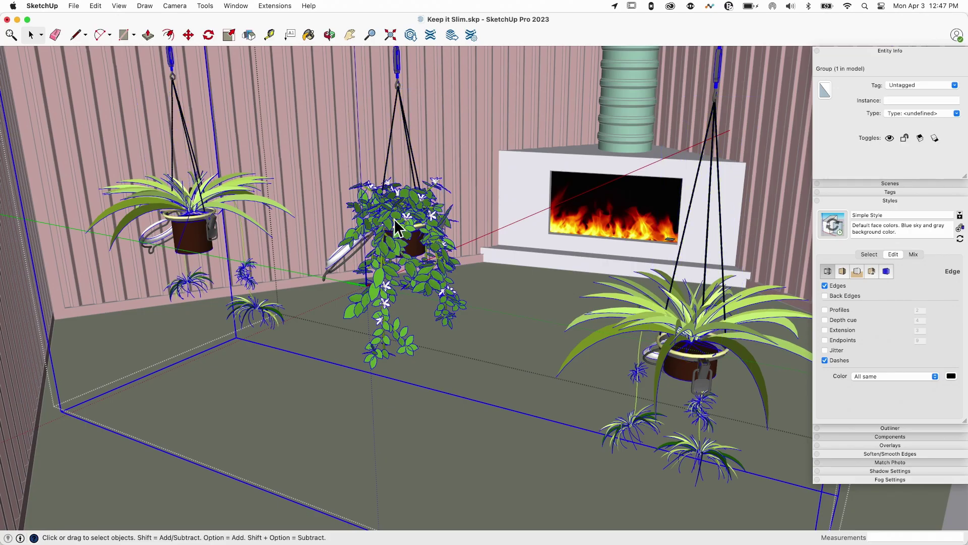
key("Escape")
Reselect the hanging plant and orbit around it to check the new group
left_click(388, 204)
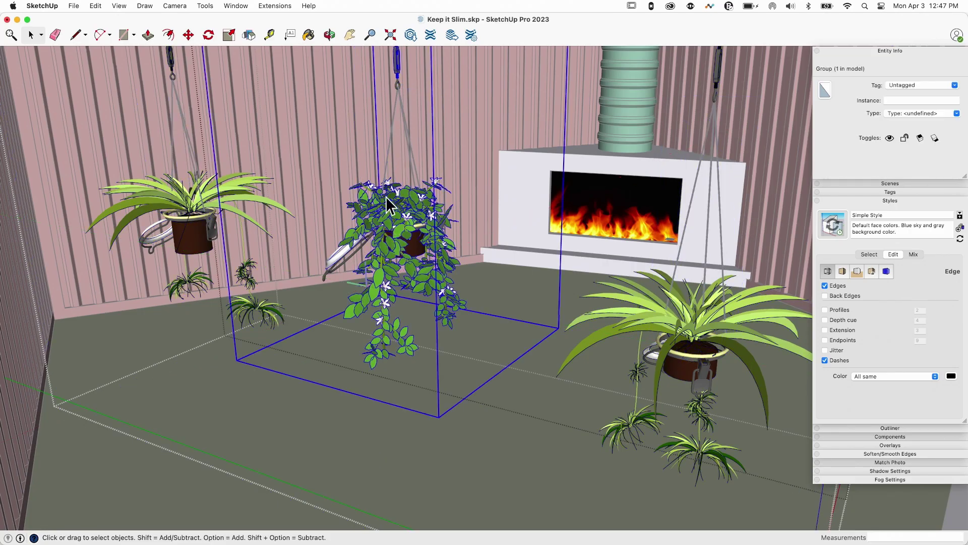
scroll(355, 212, "down", 1)
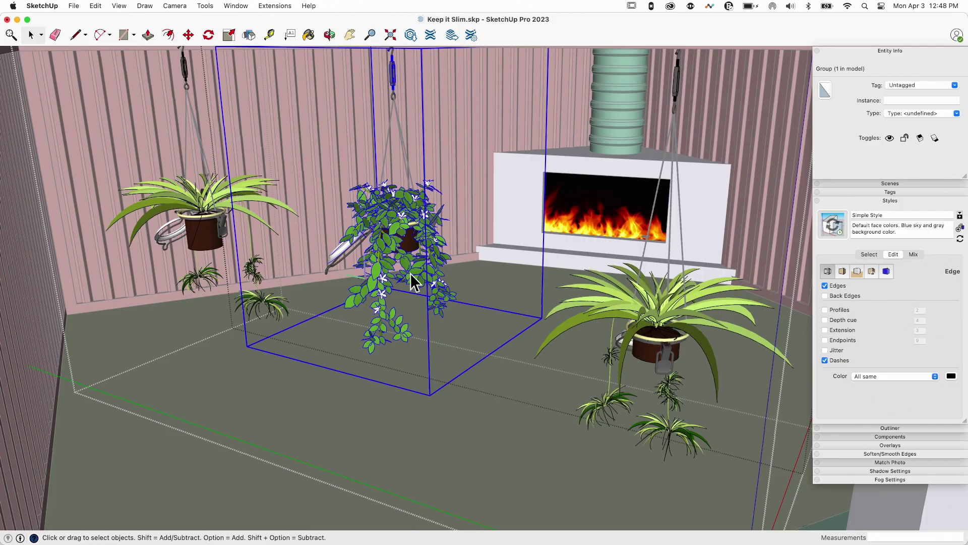
scroll(375, 208, "up", 1)
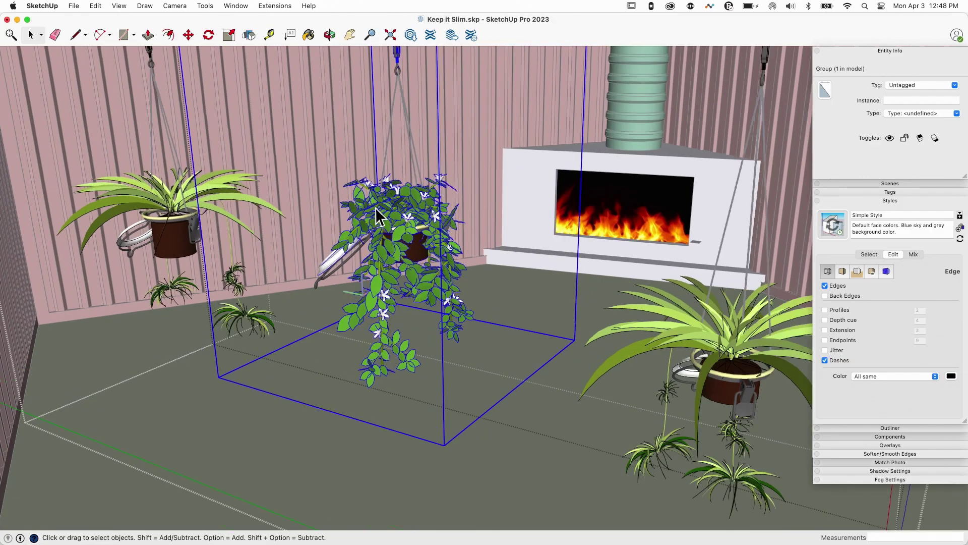
scroll(376, 209, "up", 3)
mouse_move(397, 234)
middle_mouse_down()
mouse_move(584, 277)
mouse_move(385, 242)
middle_mouse_up()
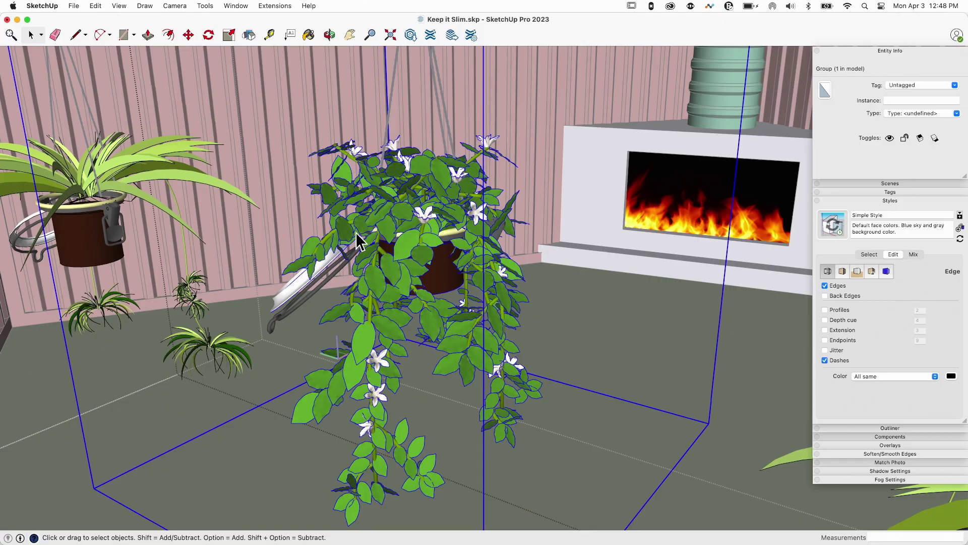
scroll(355, 231, "down", 10)
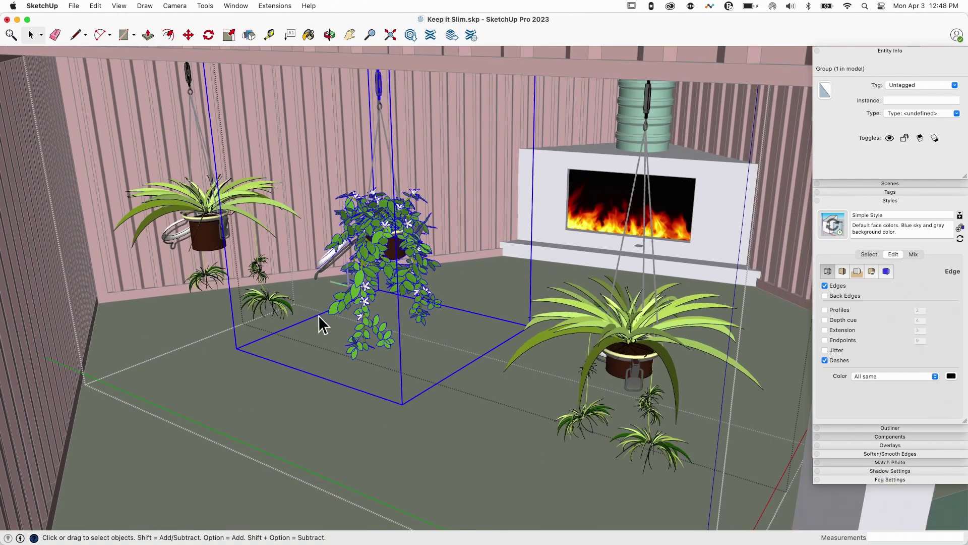
scroll(388, 326, "down", 8)
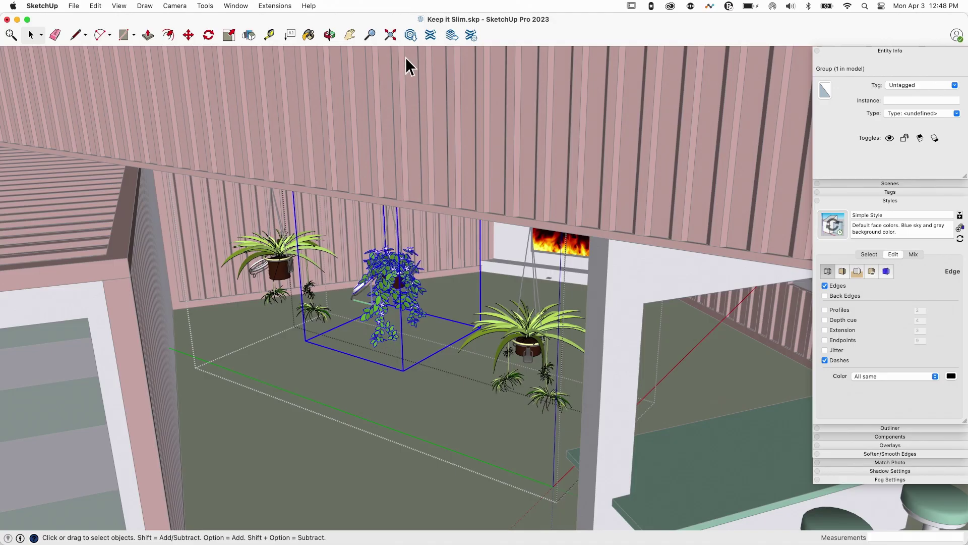
Open the Hanging plant pots model in 3D Warehouse and highlight its 230,577 polygon count
left_click(410, 35)
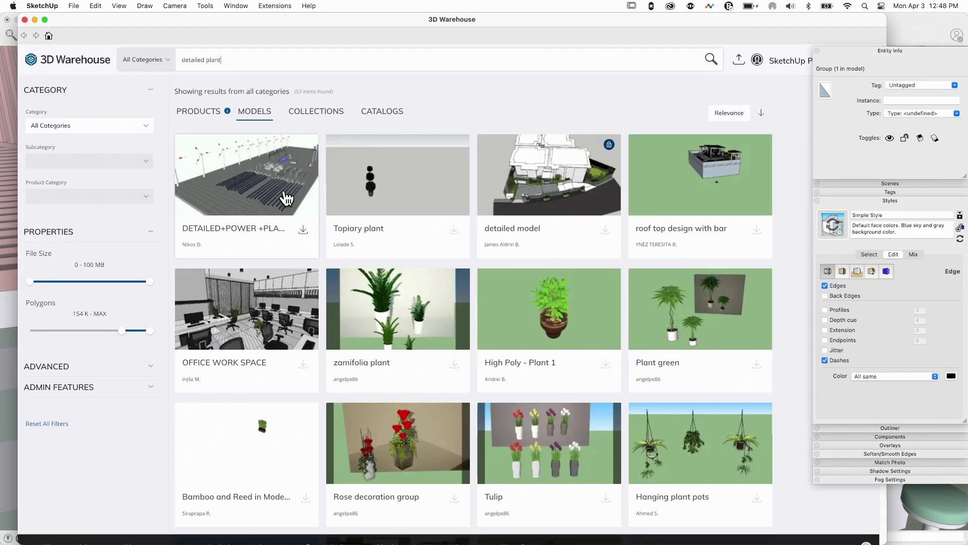
scroll(699, 334, "down", 3)
left_click(699, 335)
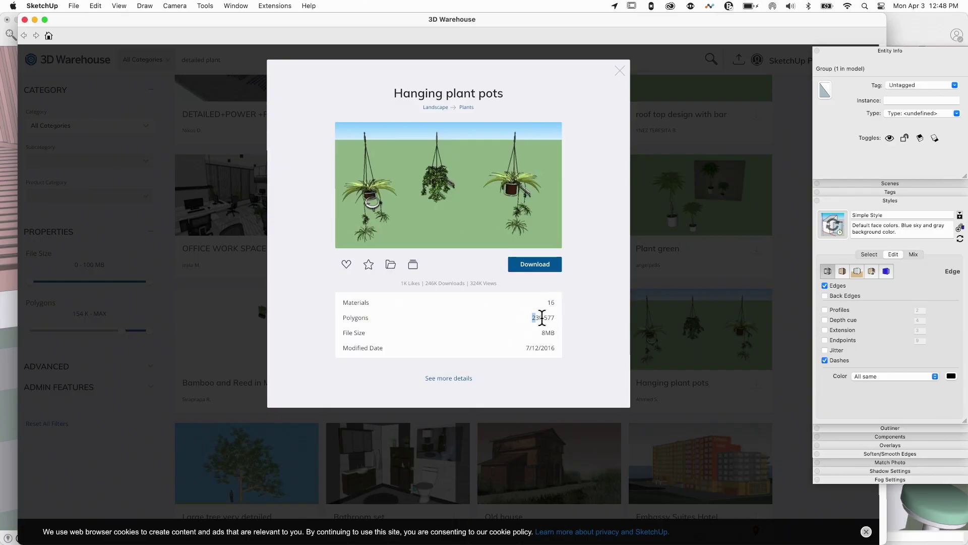
left_click_drag(531, 318, 557, 319)
Limit the polygon filter to models under 2K polygons and check the spider hanging basket's details
left_click(620, 71)
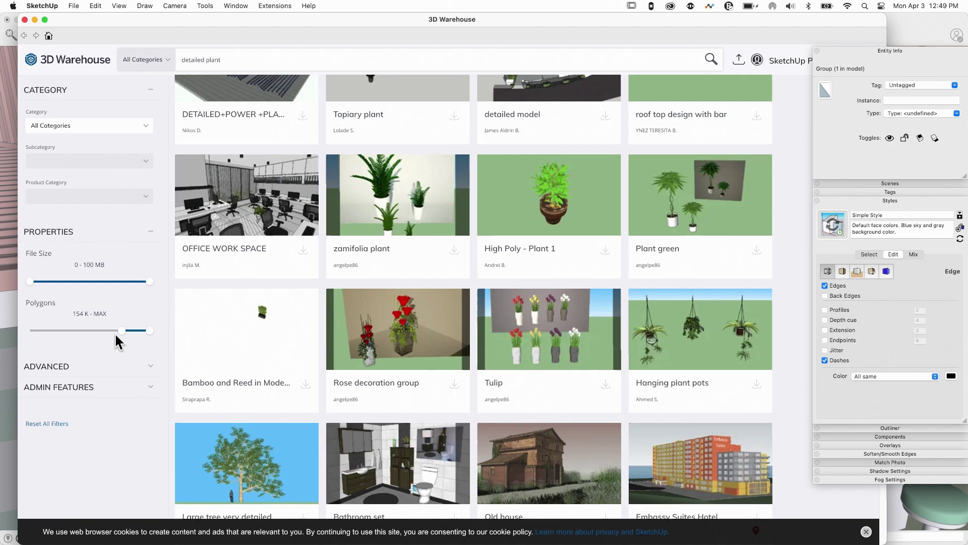
left_click_drag(122, 330, 22, 331)
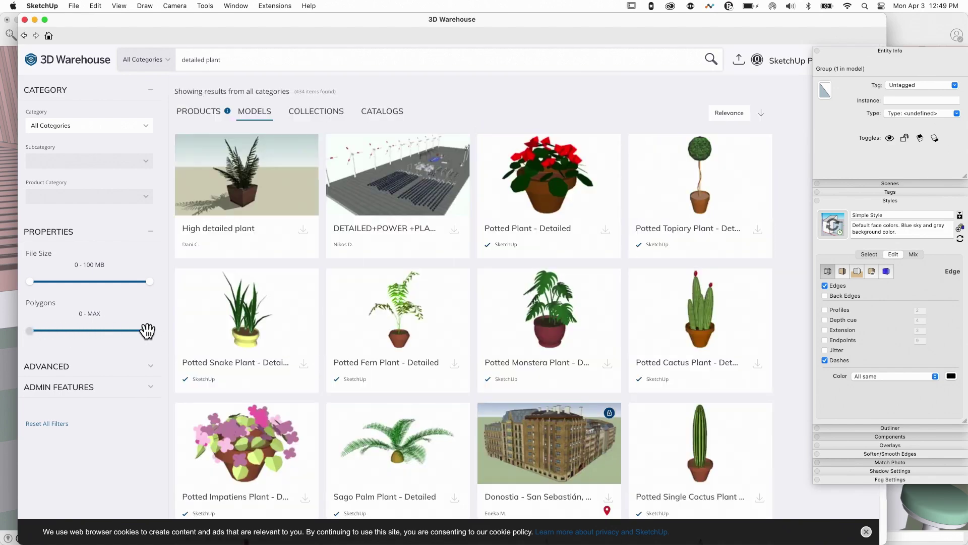
left_click_drag(148, 331, 64, 335)
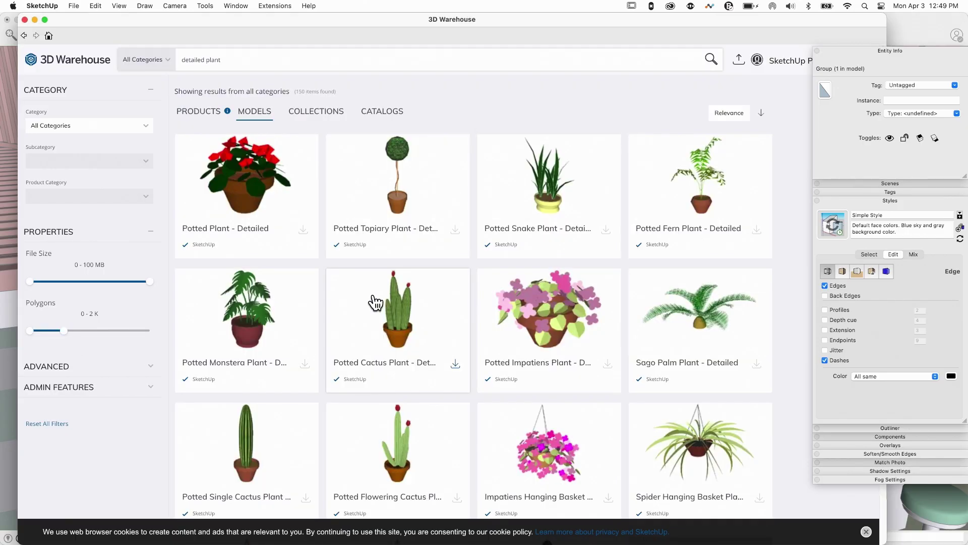
scroll(600, 270, "down", 3)
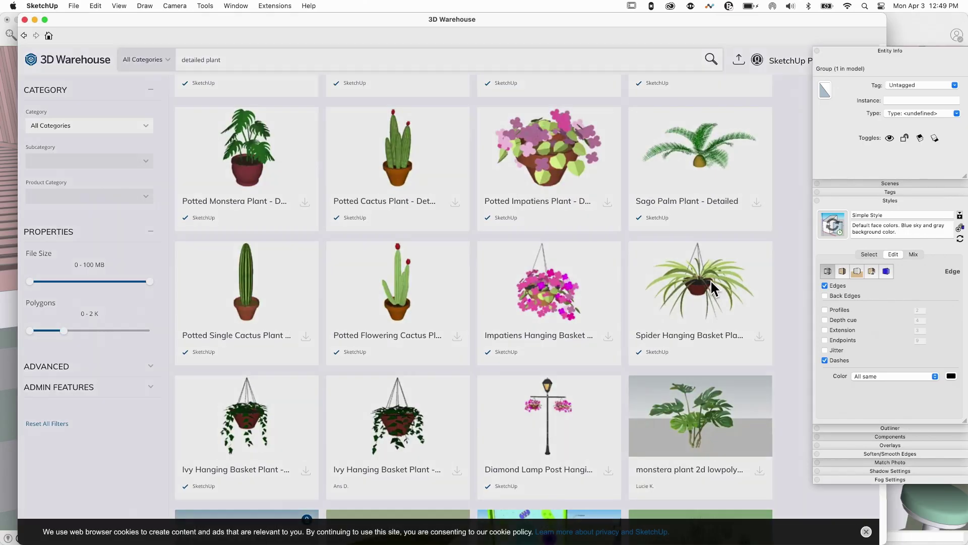
left_click(714, 289)
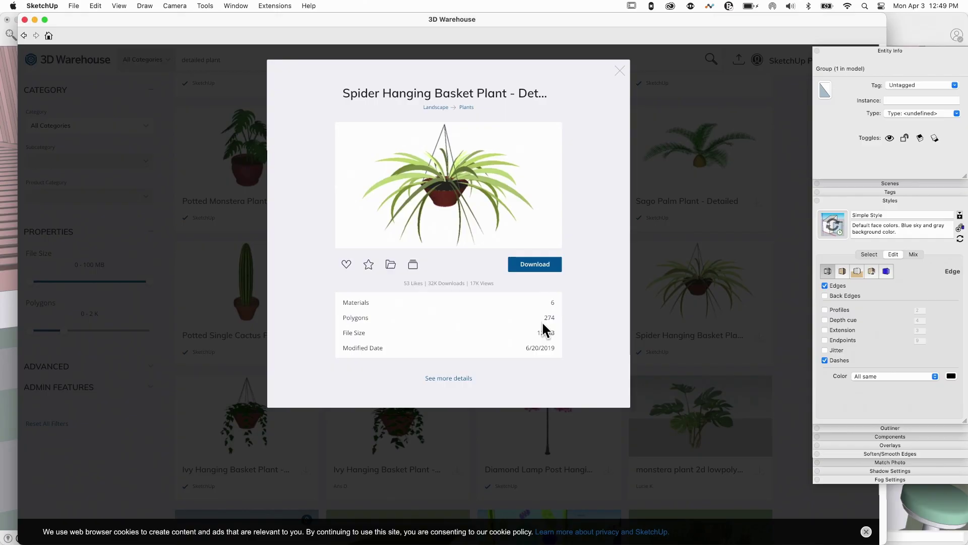
left_click(619, 71)
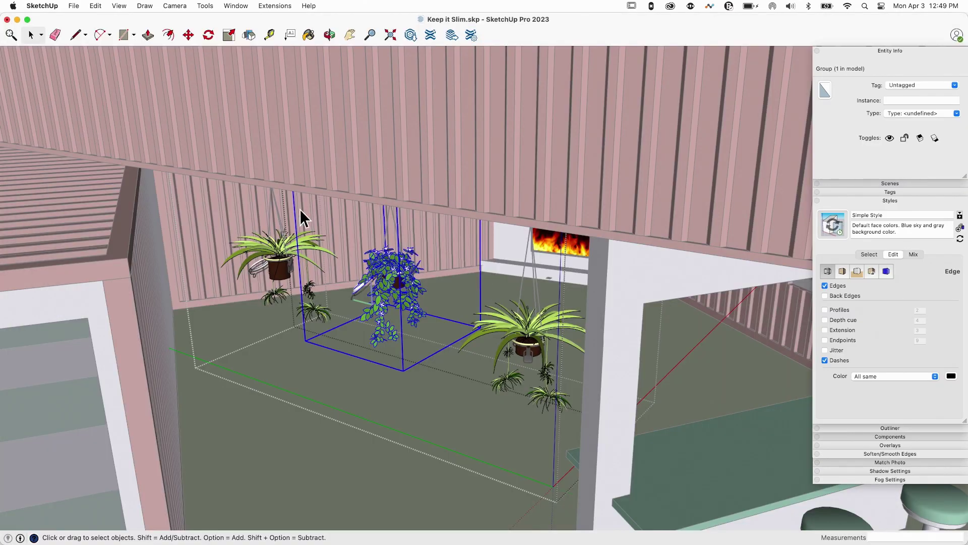
left_click(379, 498)
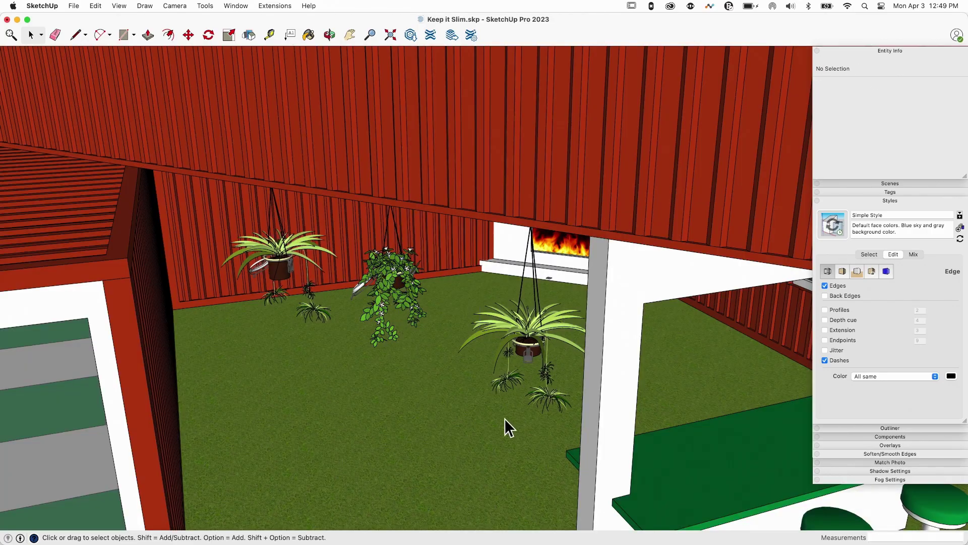
middle_click_drag(505, 419, 507, 389)
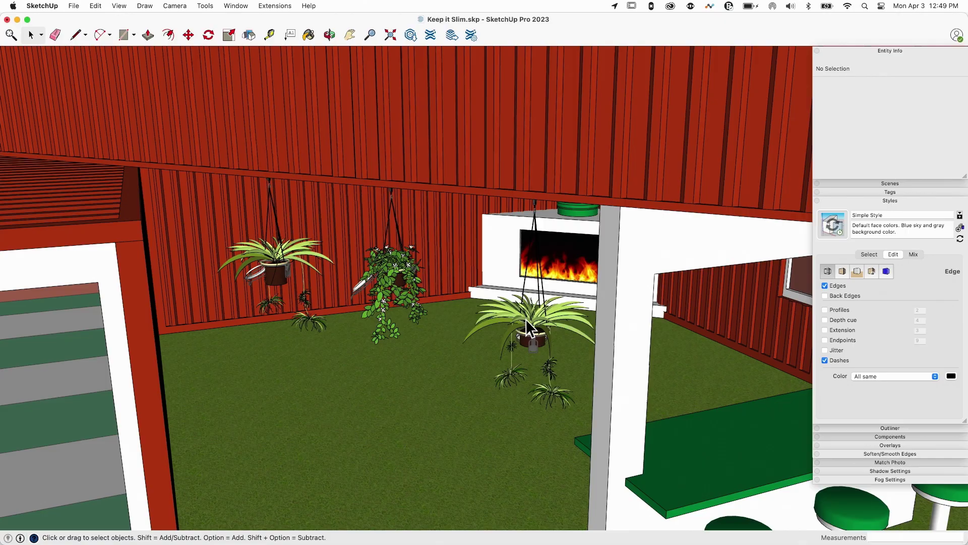
middle_click_drag(526, 320, 435, 295)
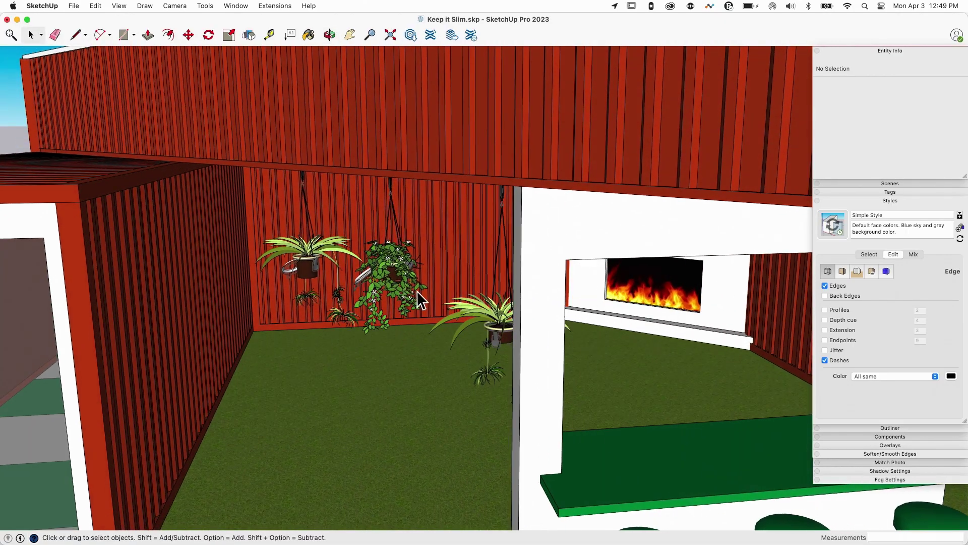
scroll(419, 300, "down", 2)
scroll(416, 292, "down", 5)
middle_click_drag(416, 289, 487, 348)
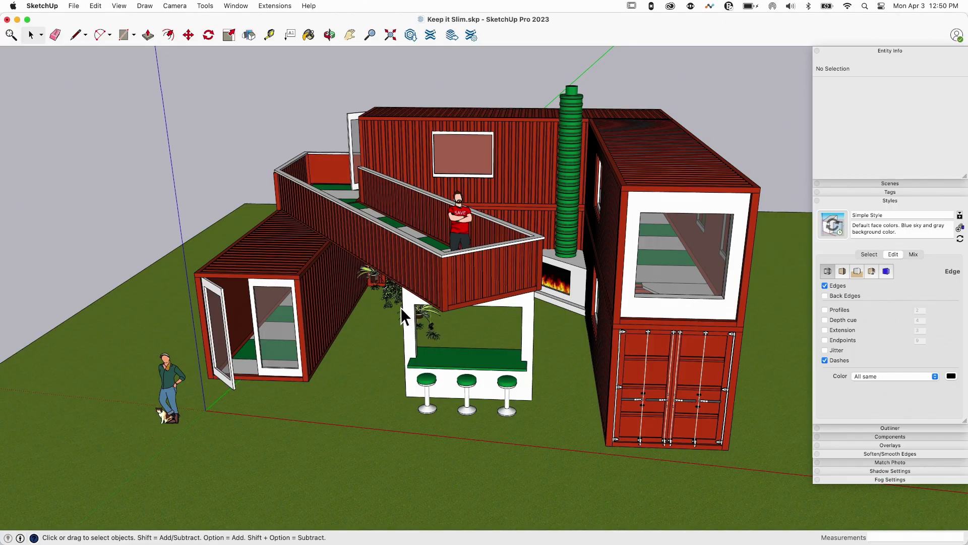
scroll(386, 293, "down", 2)
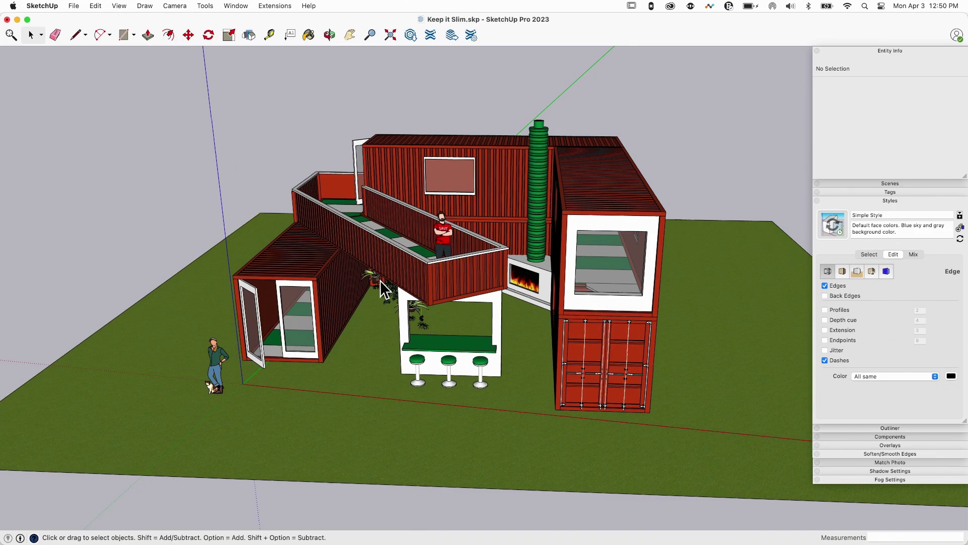
middle_click_drag(380, 280, 272, 291)
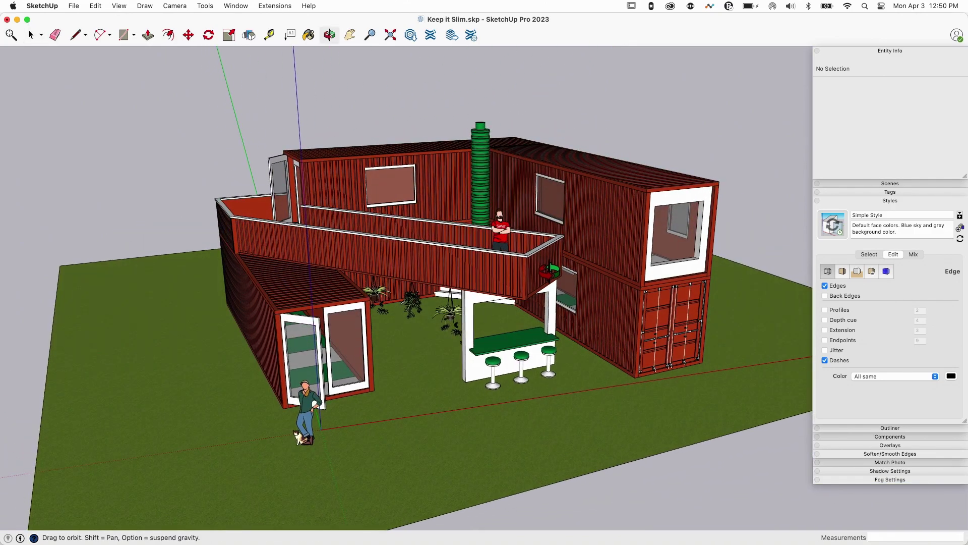
middle_click_drag(550, 271, 517, 270)
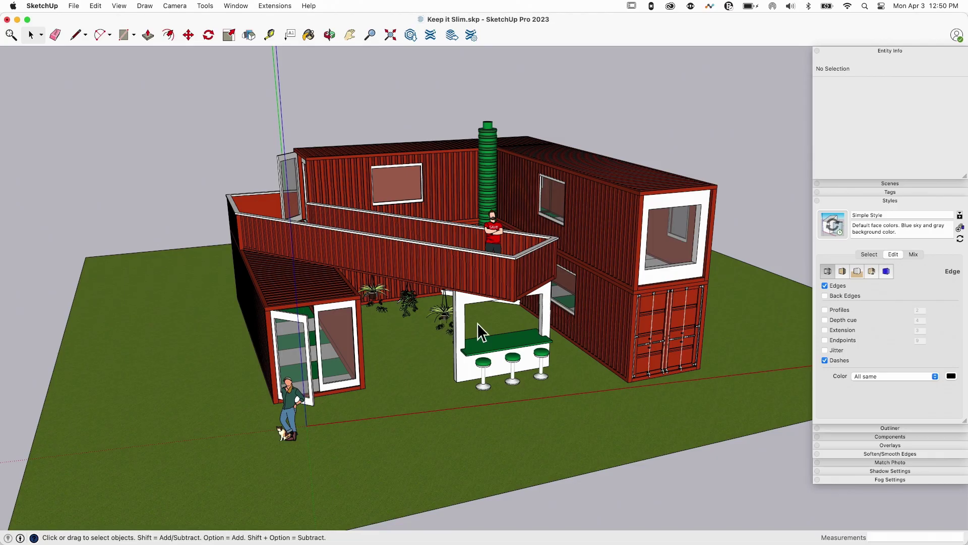
scroll(401, 306, "up", 10)
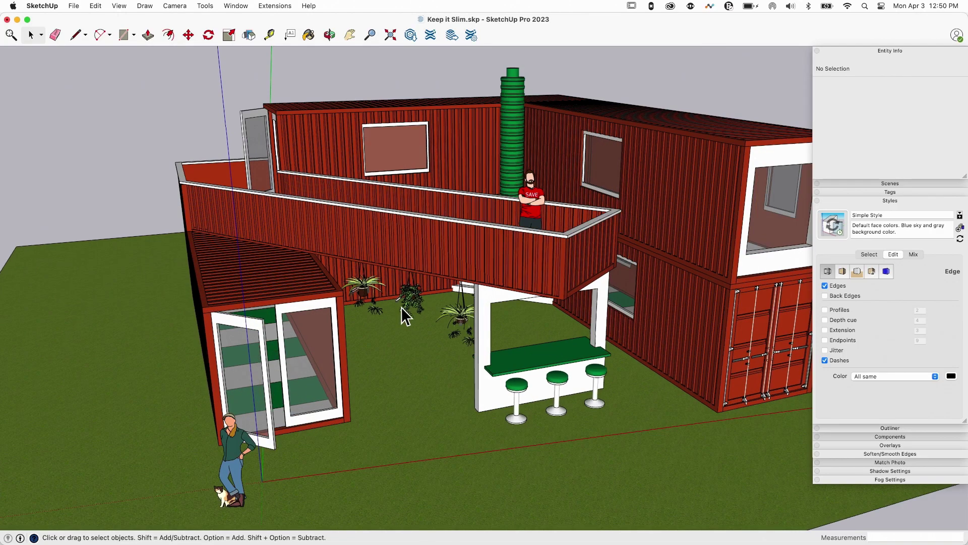
scroll(412, 297, "down", 3)
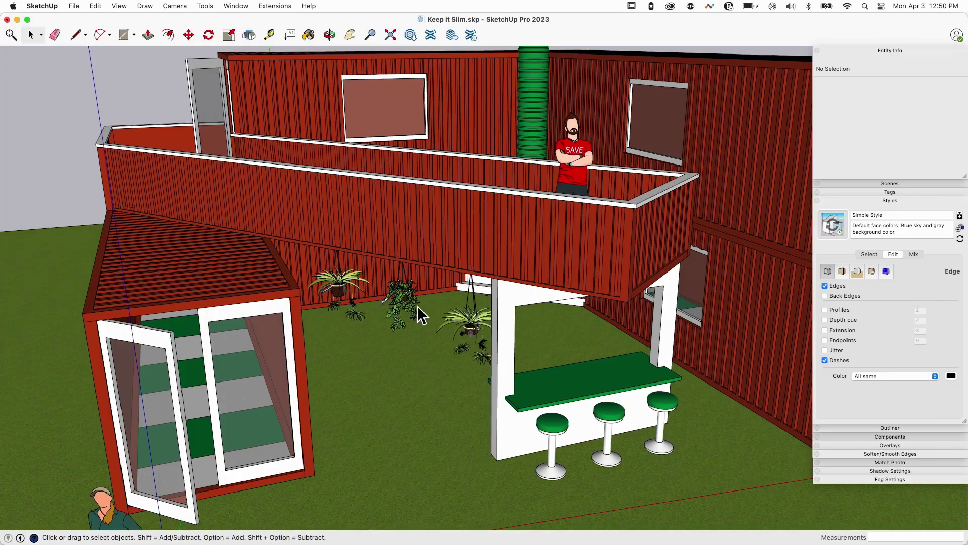
middle_click_drag(417, 306, 335, 363)
scroll(322, 337, "up", 3)
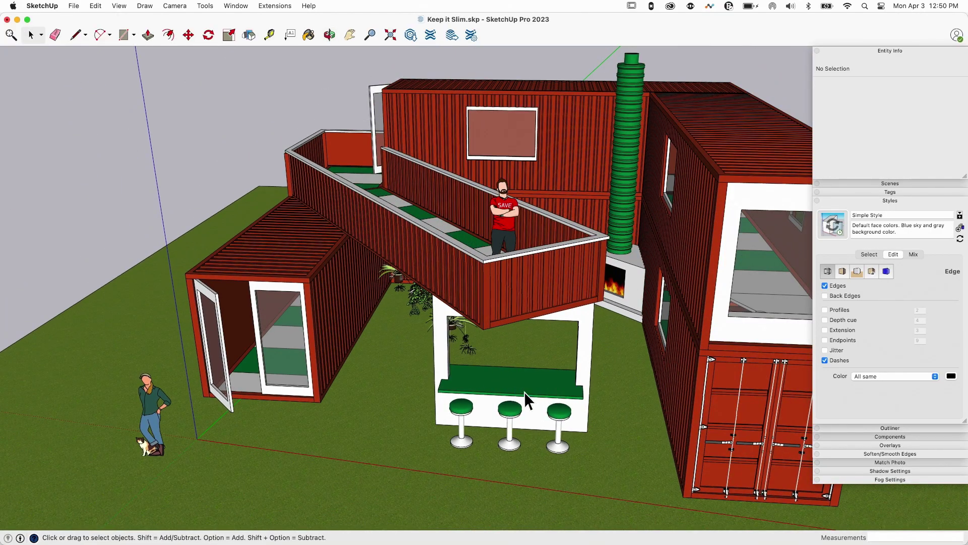
scroll(468, 269, "down", 1)
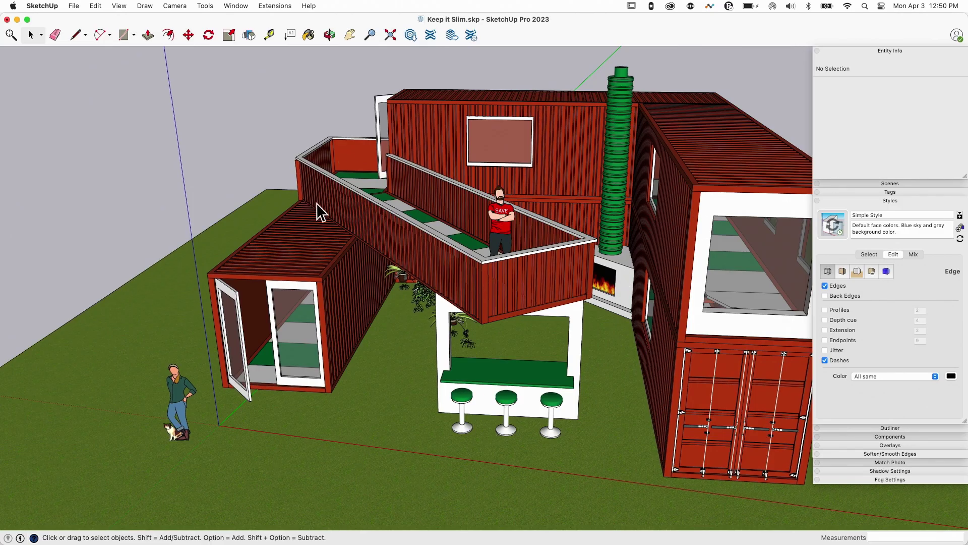
middle_click_drag(443, 333, 418, 323)
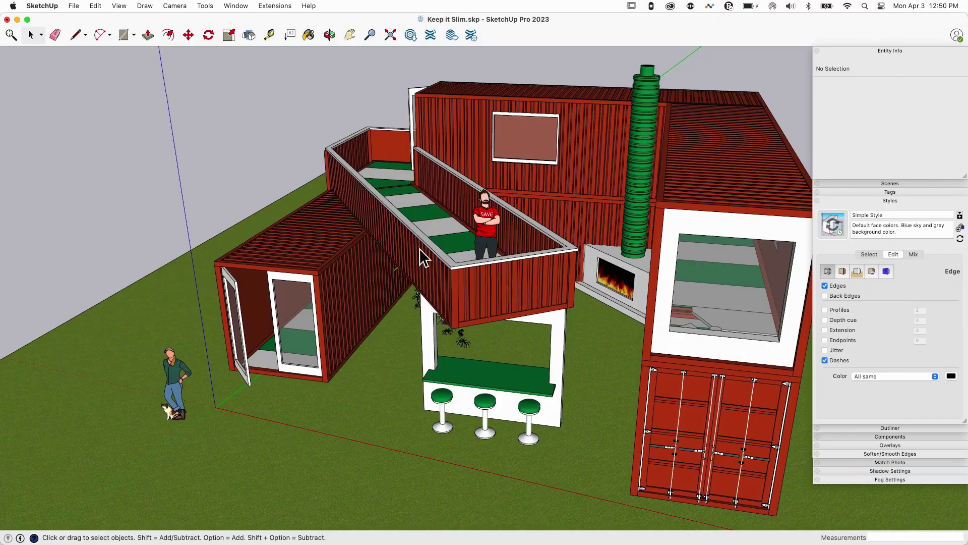
middle_click_drag(426, 262, 461, 336)
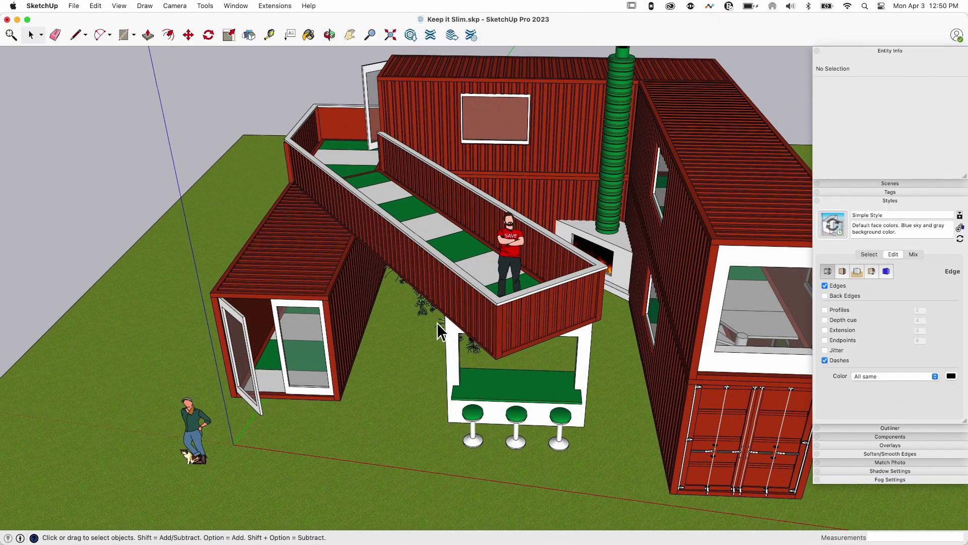
middle_click_drag(437, 325, 502, 311)
middle_click_drag(585, 374, 522, 304)
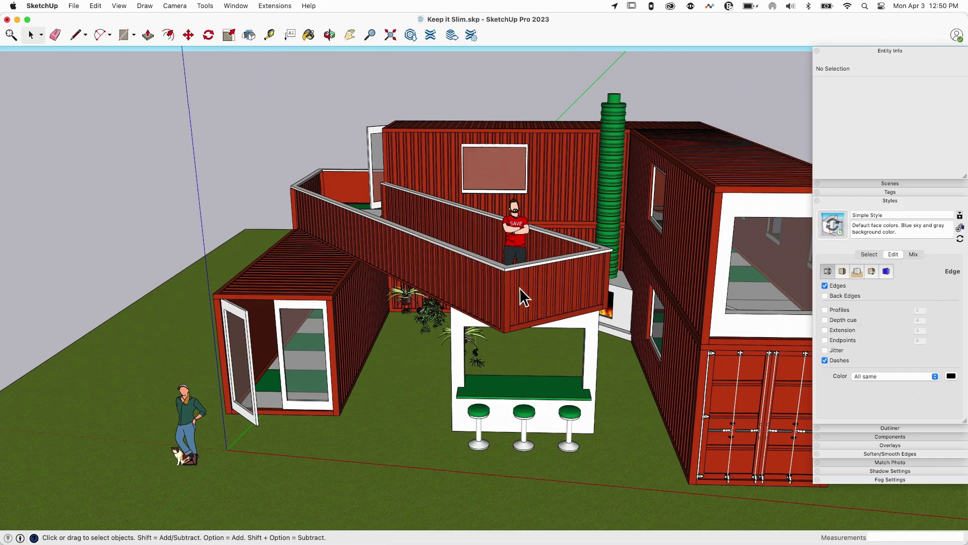
scroll(615, 313, "up", 10)
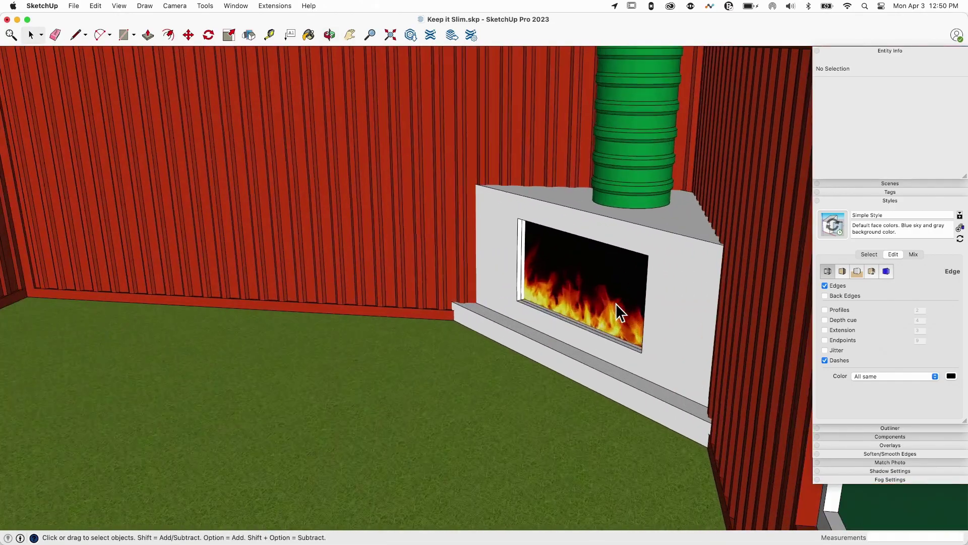
scroll(616, 304, "up", 10)
middle_click_drag(489, 297, 631, 286)
scroll(631, 285, "down", 3)
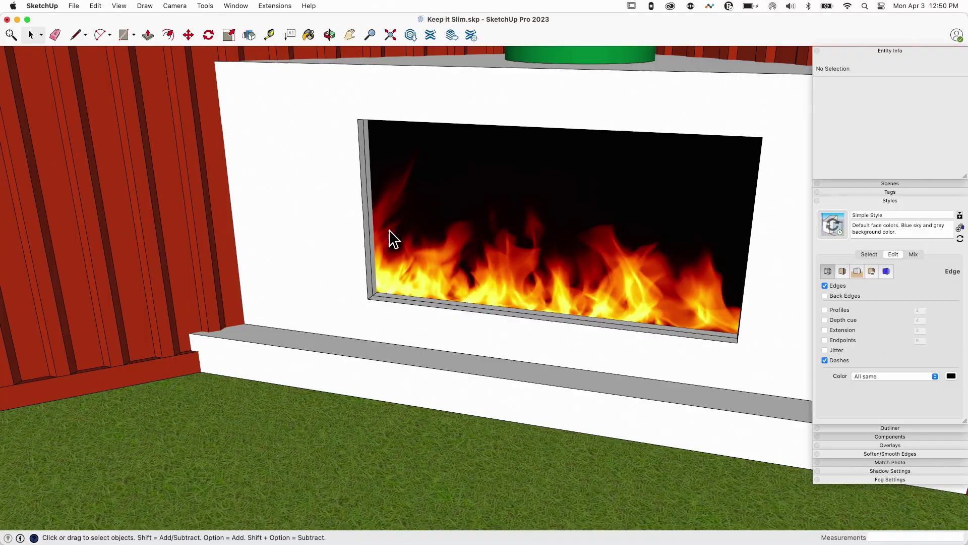
left_click(437, 218)
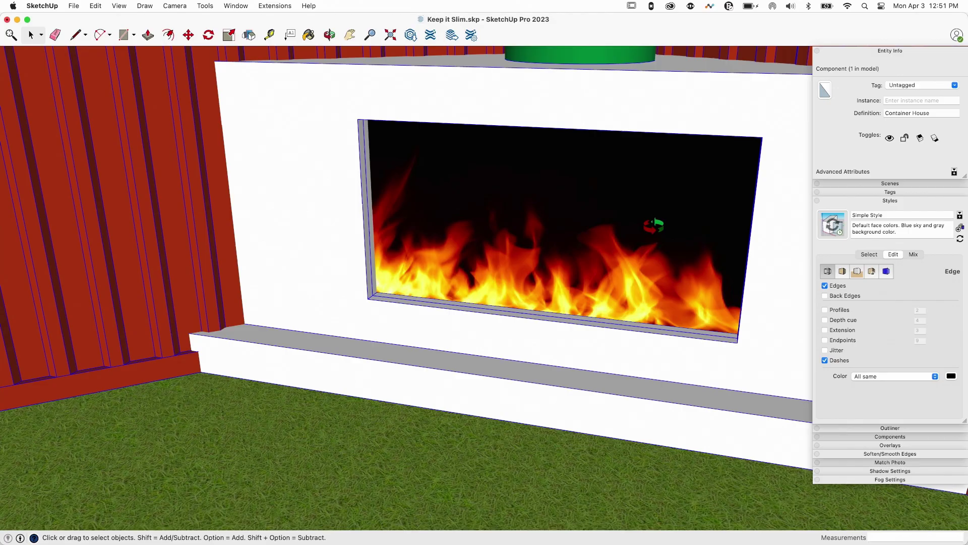
middle_click_drag(654, 222, 606, 242)
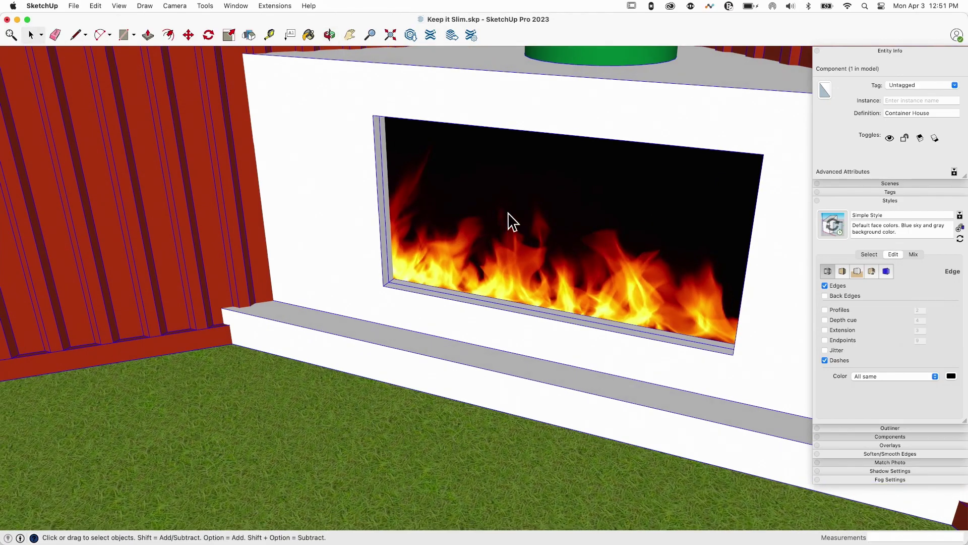
middle_click_drag(632, 239, 495, 234)
scroll(473, 232, "up", 8)
scroll(473, 231, "up", 10)
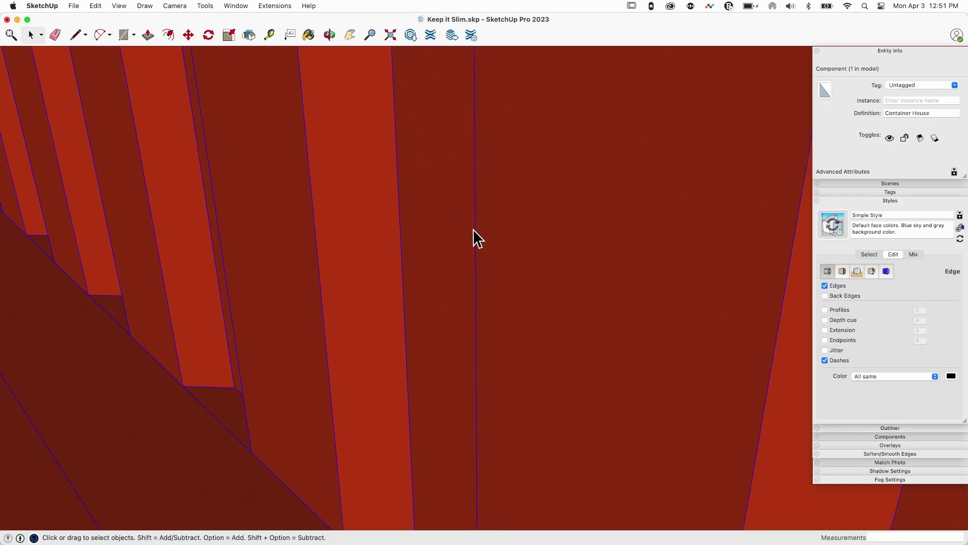
scroll(471, 233, "down", 12)
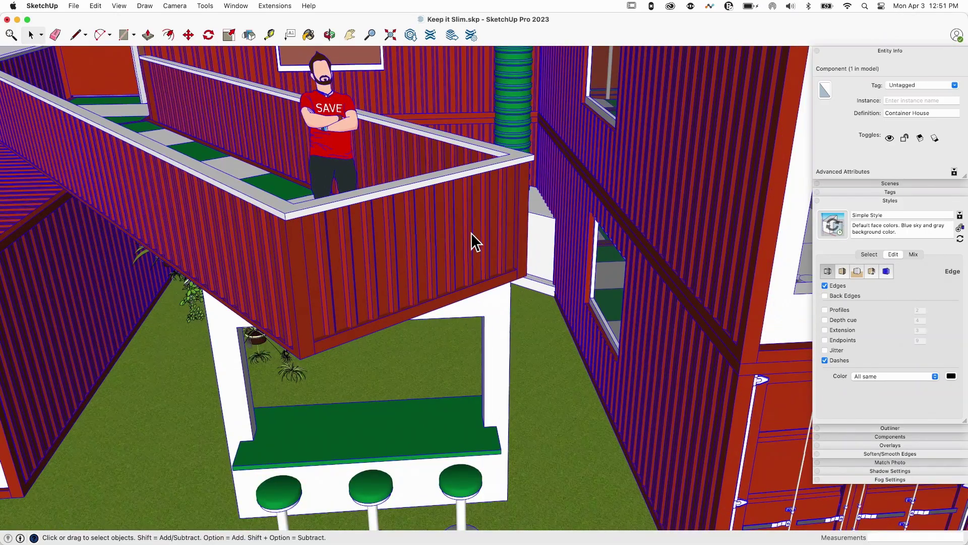
middle_click_drag(471, 232, 536, 253)
scroll(533, 245, "down", 3)
scroll(534, 241, "down", 6)
scroll(546, 240, "down", 8)
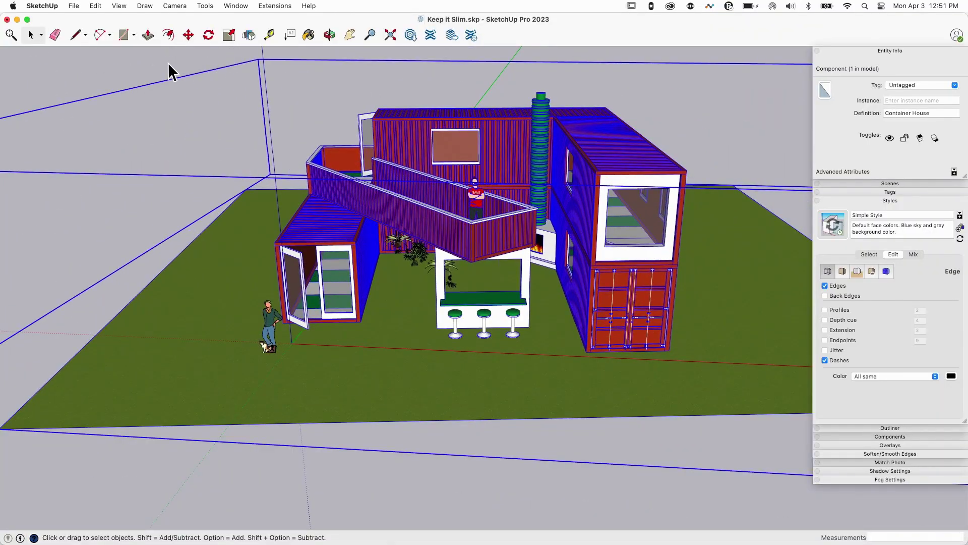
left_click(169, 65)
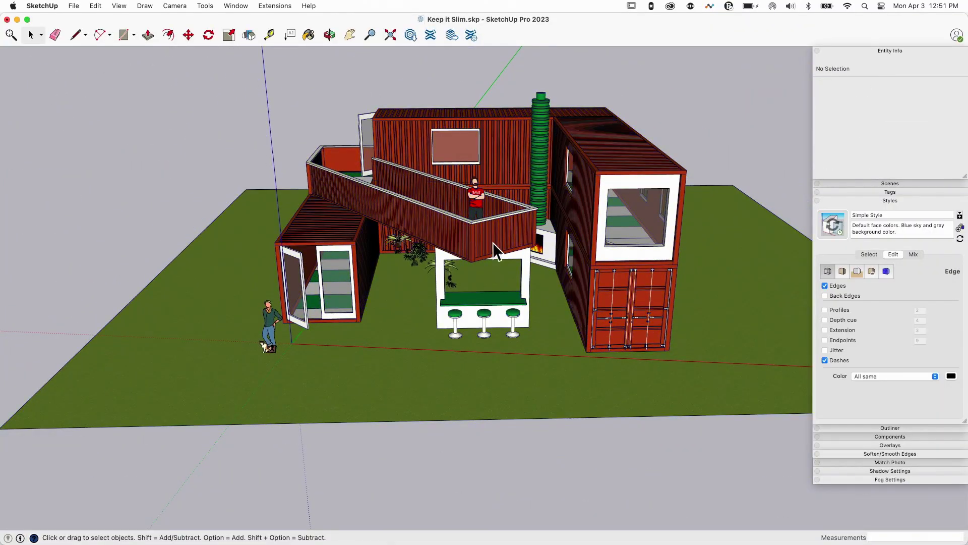
middle_click_drag(492, 243, 524, 240)
scroll(534, 222, "up", 8)
scroll(535, 221, "down", 8)
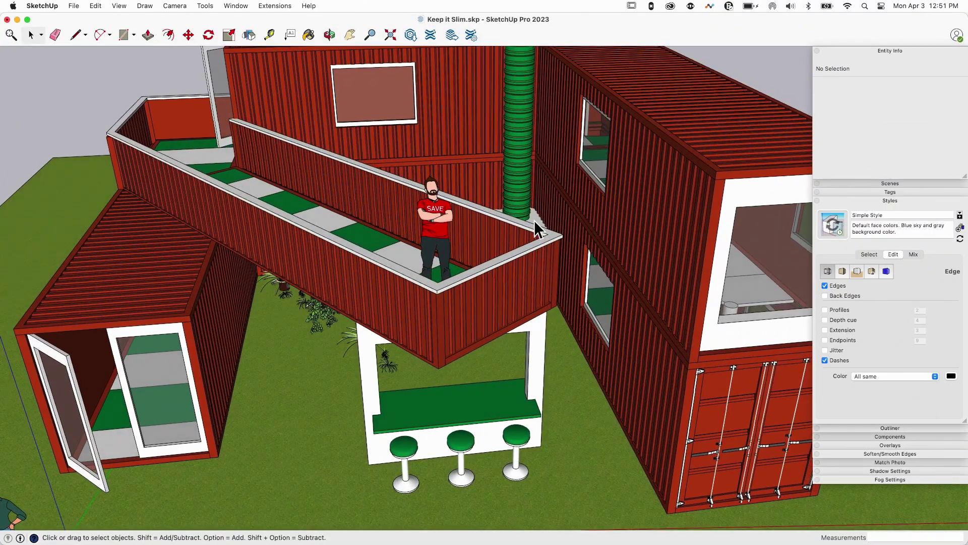
Launch Material Resizer from Extensions and tick DefaultMaterial1 for resizing
left_click(283, 7)
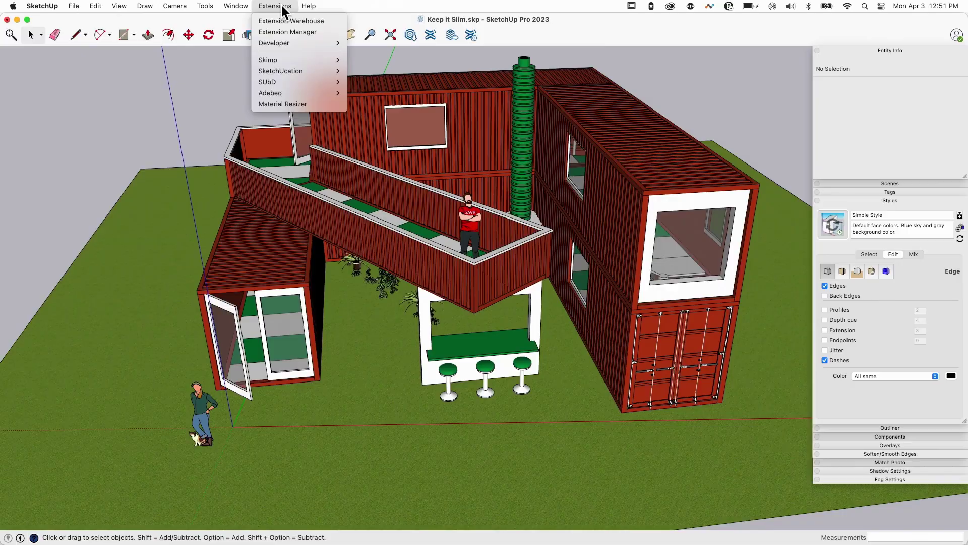
left_click(323, 104)
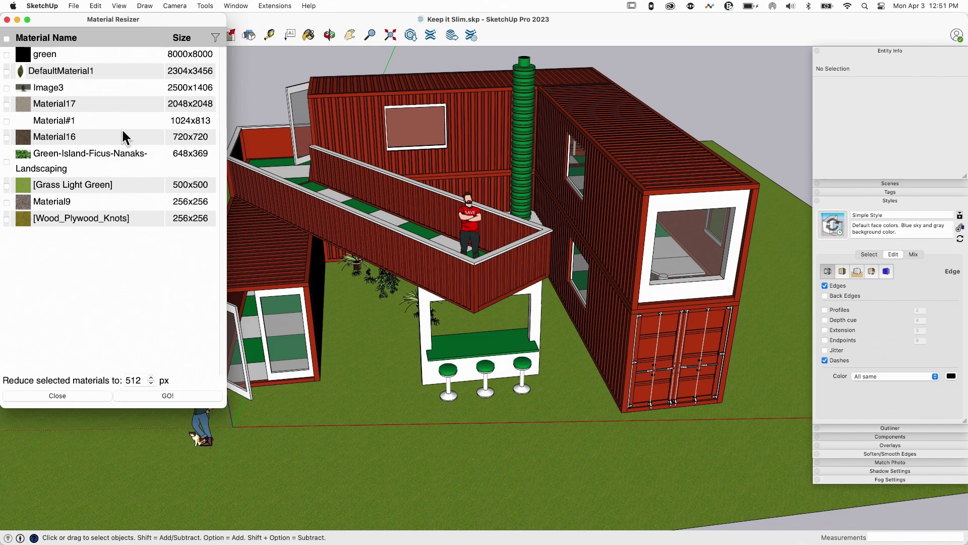
scroll(613, 199, "down", 3)
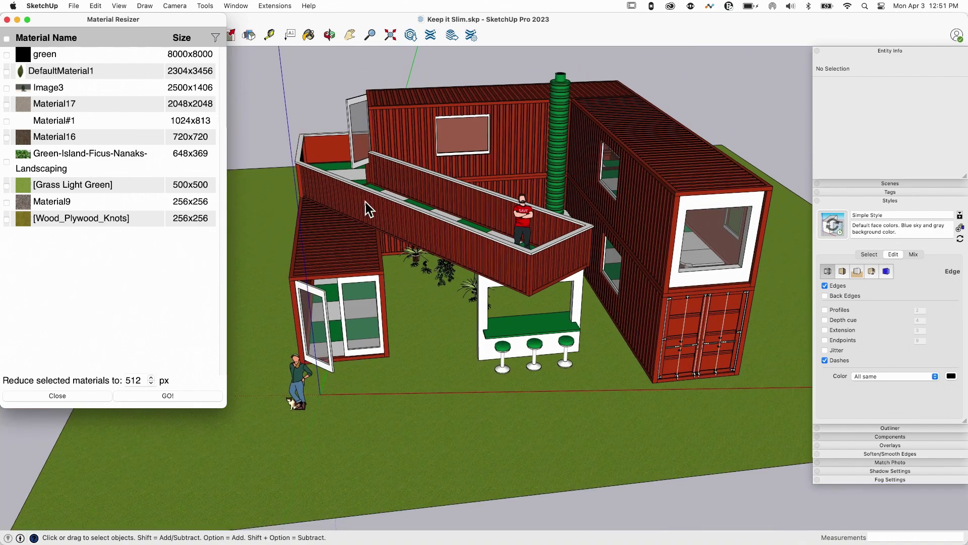
scroll(368, 208, "up", 2)
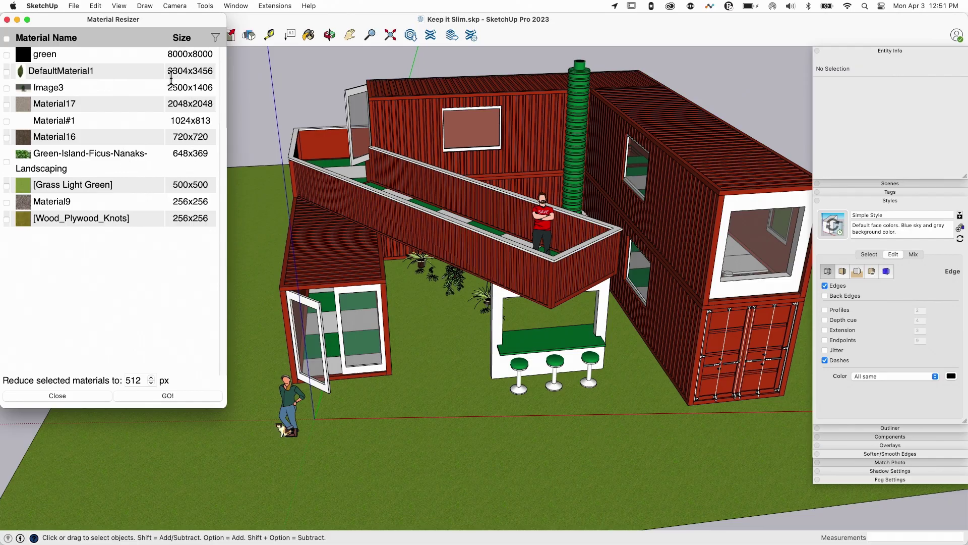
left_click(23, 73)
middle_click_drag(573, 335, 562, 351)
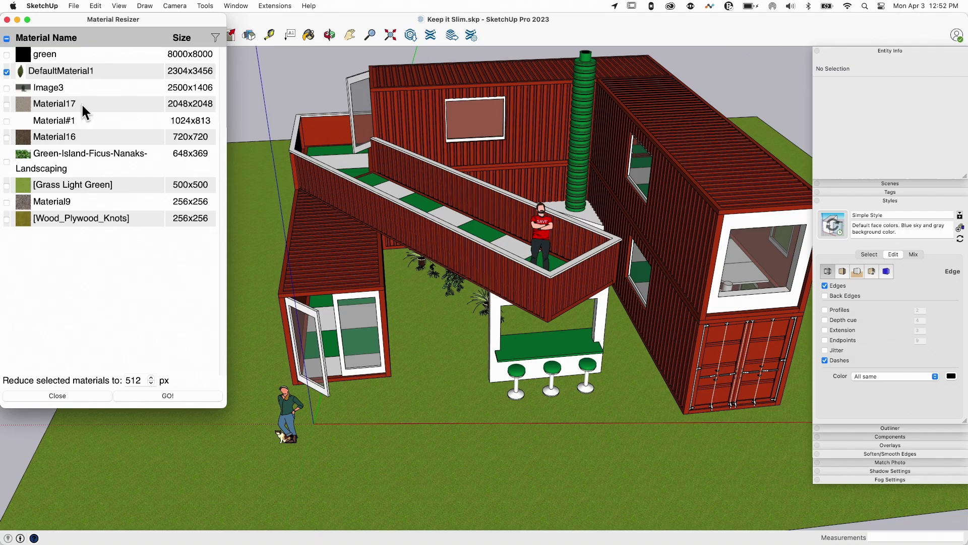
Tick green, Image3 and Material17, reduce selected materials to 1024 px, and confirm
left_click(6, 54)
left_click(6, 88)
left_click(7, 105)
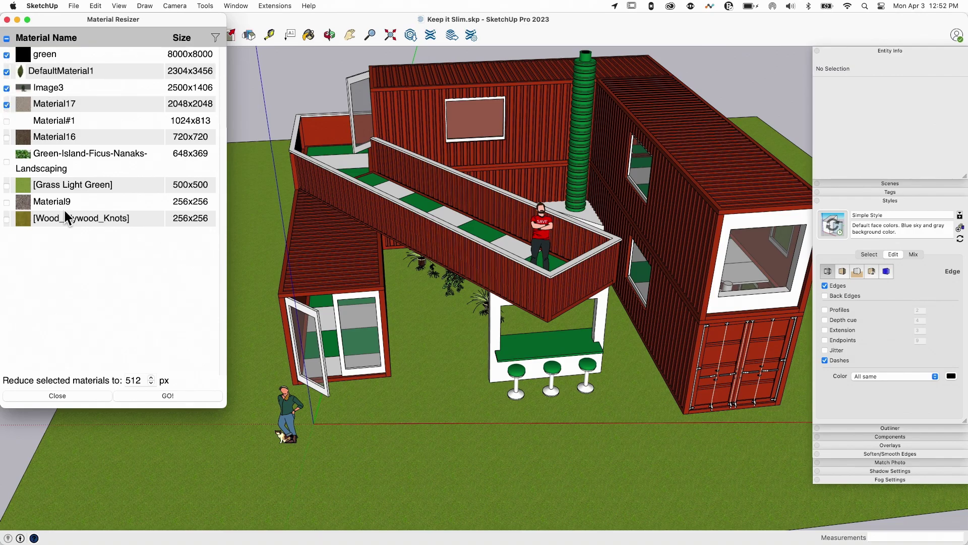
left_click(134, 381)
type("1024")
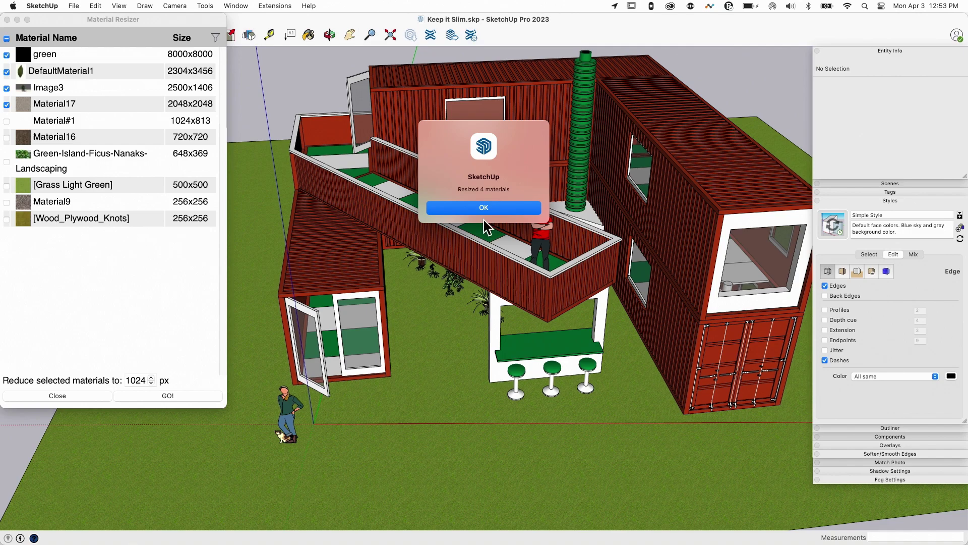
left_click(483, 207)
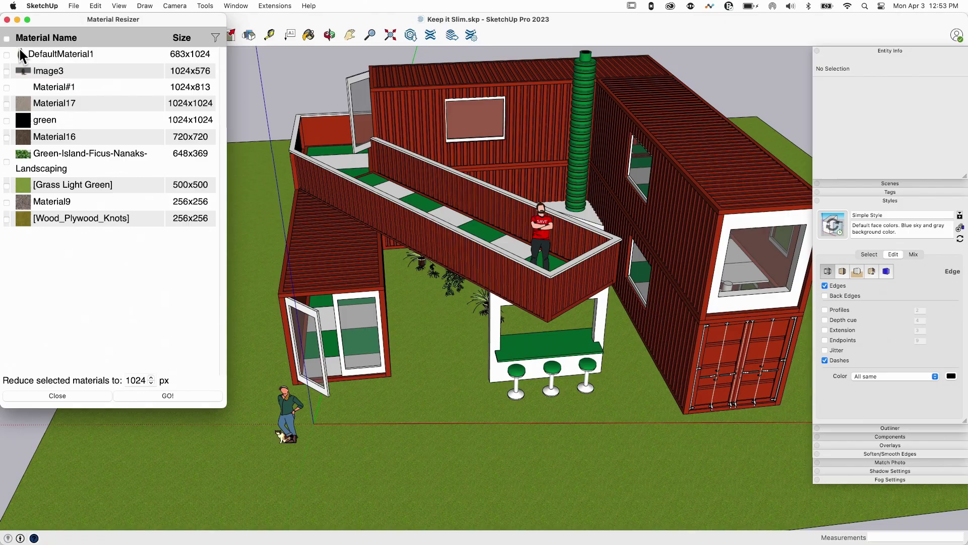
Close Material Resizer, open Model Info on Statistics, and move the dialog aside
left_click(7, 20)
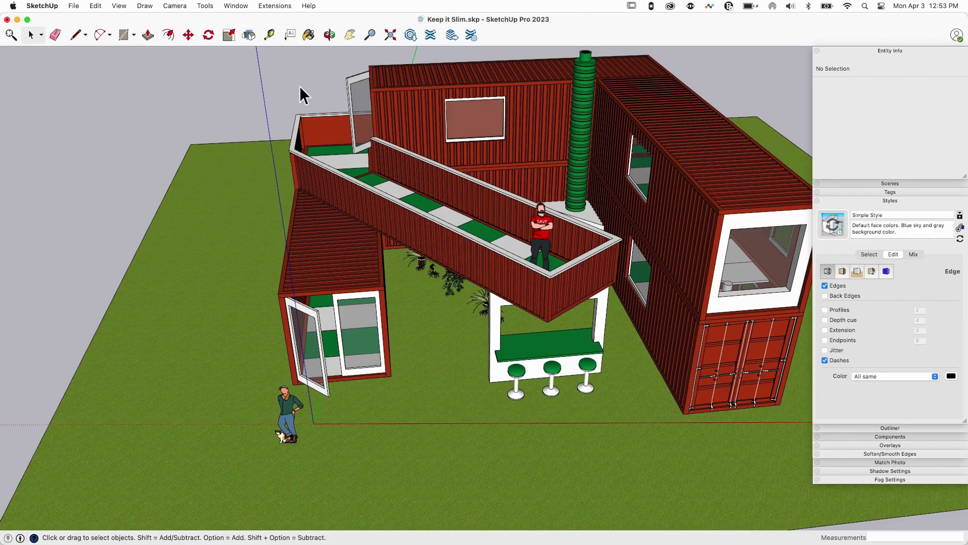
left_click(235, 7)
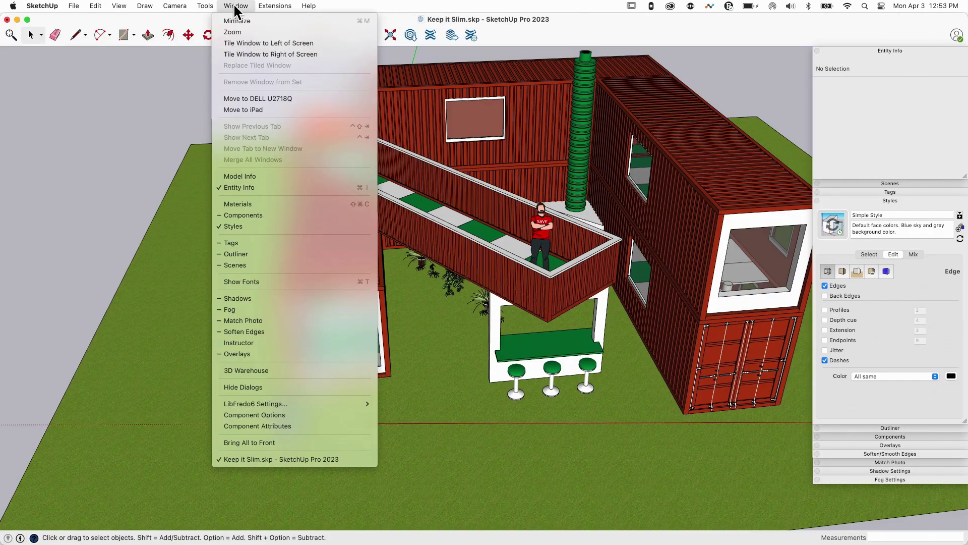
left_click(258, 177)
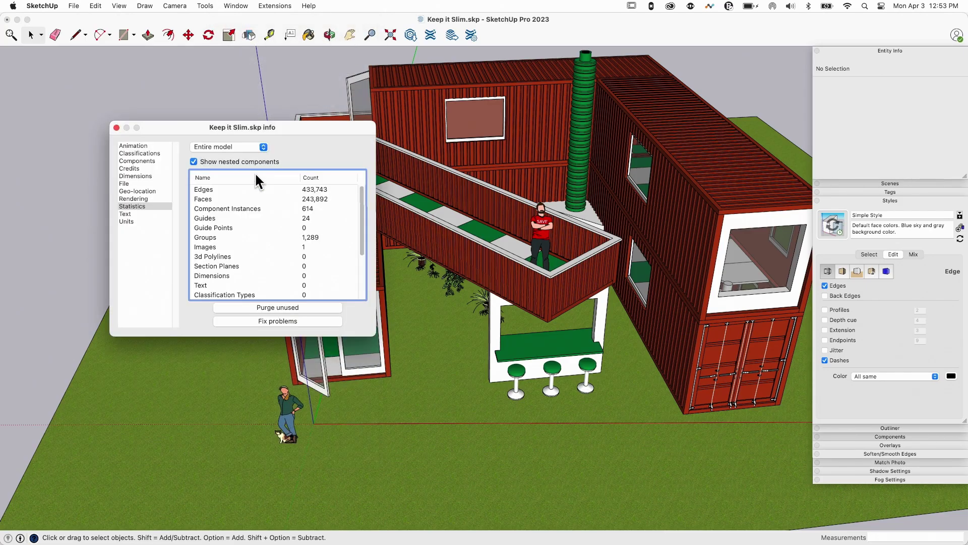
left_click(133, 207)
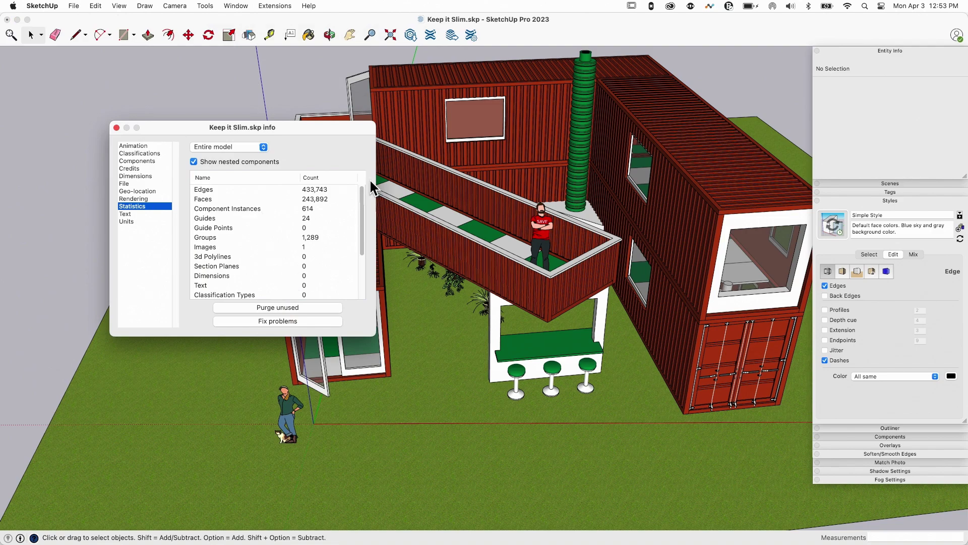
left_click_drag(361, 189, 361, 164)
left_click_drag(292, 134, 224, 111)
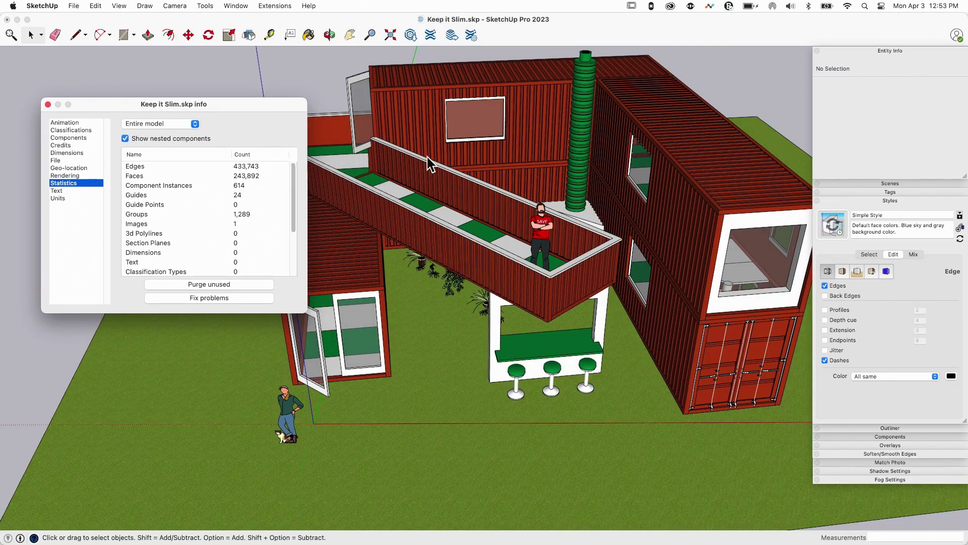
List the In Model components as large thumbnails in an enlarged Components panel
left_click(882, 200)
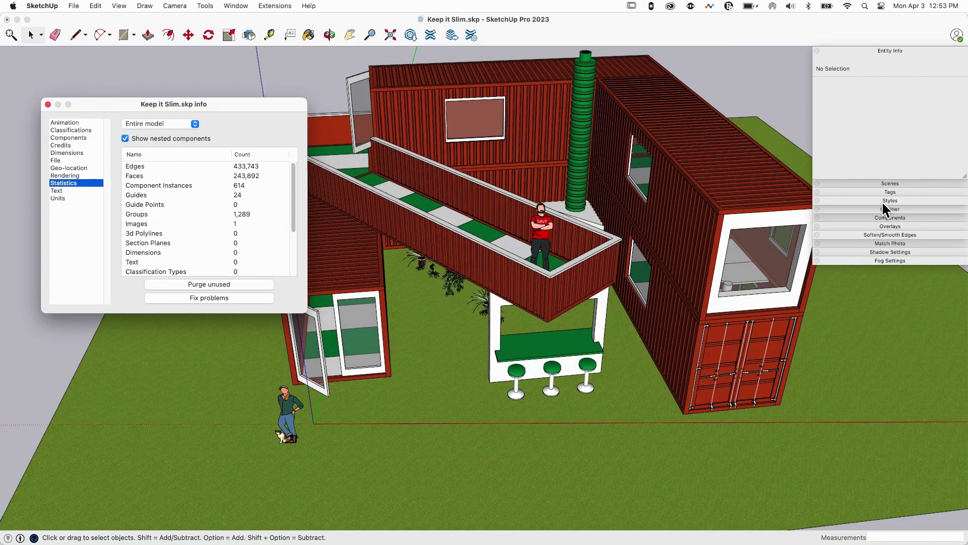
left_click(894, 217)
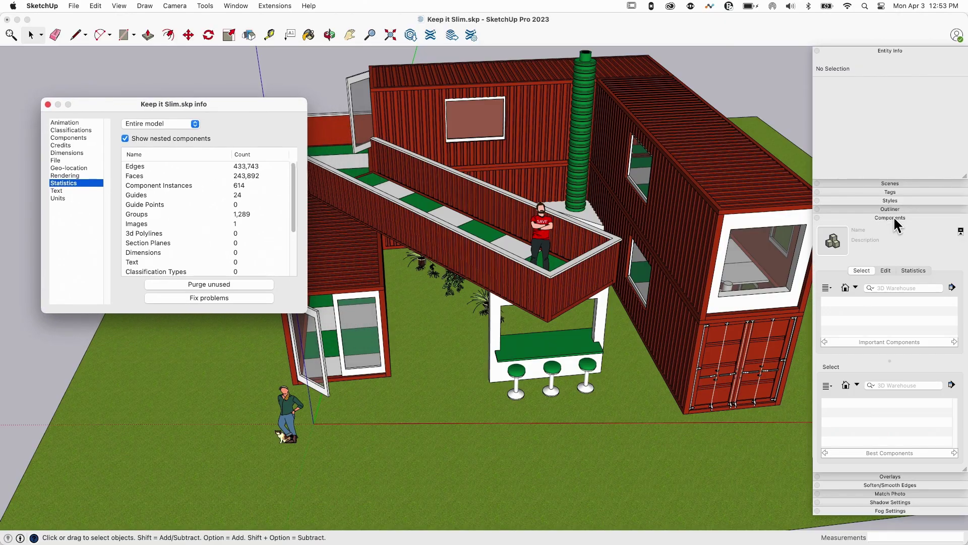
left_click(847, 286)
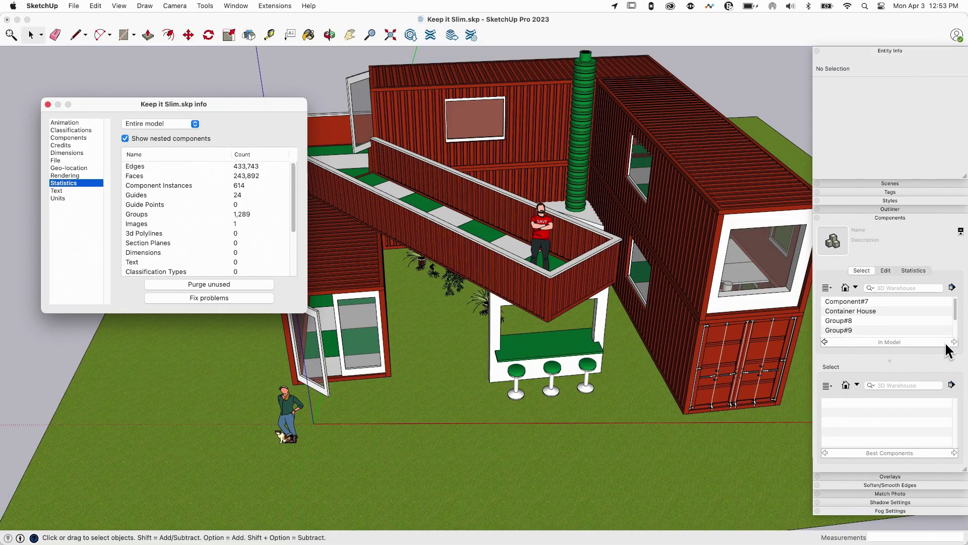
left_click(828, 286)
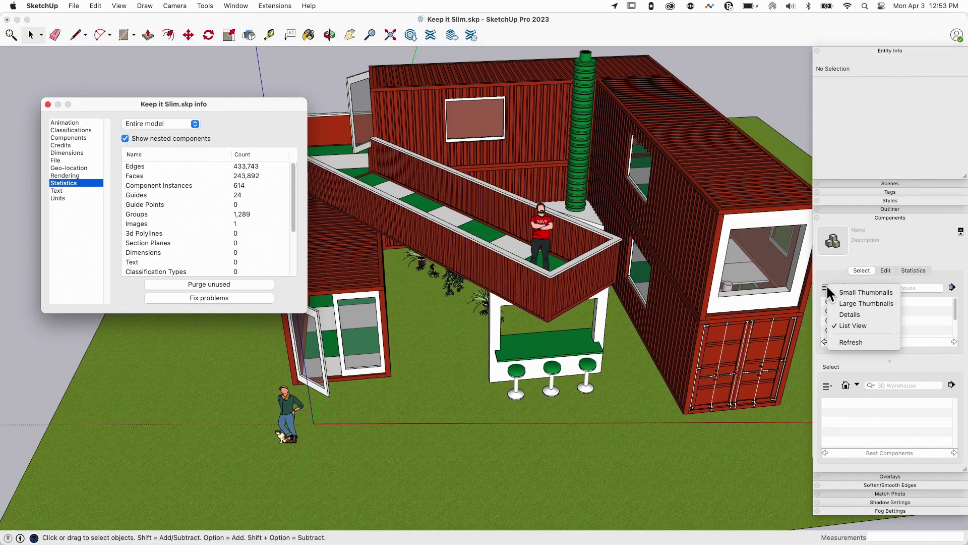
left_click(849, 302)
left_click(960, 231)
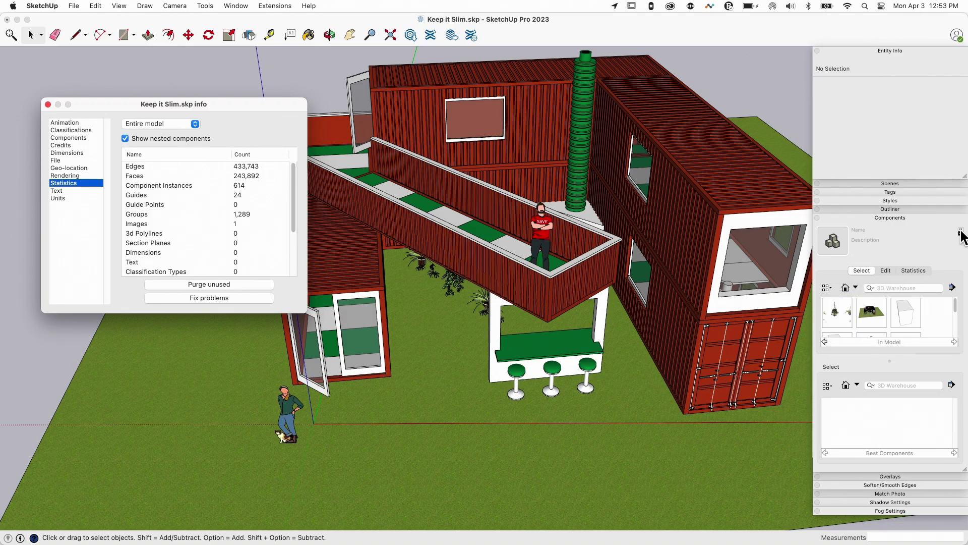
left_click_drag(965, 361, 964, 456)
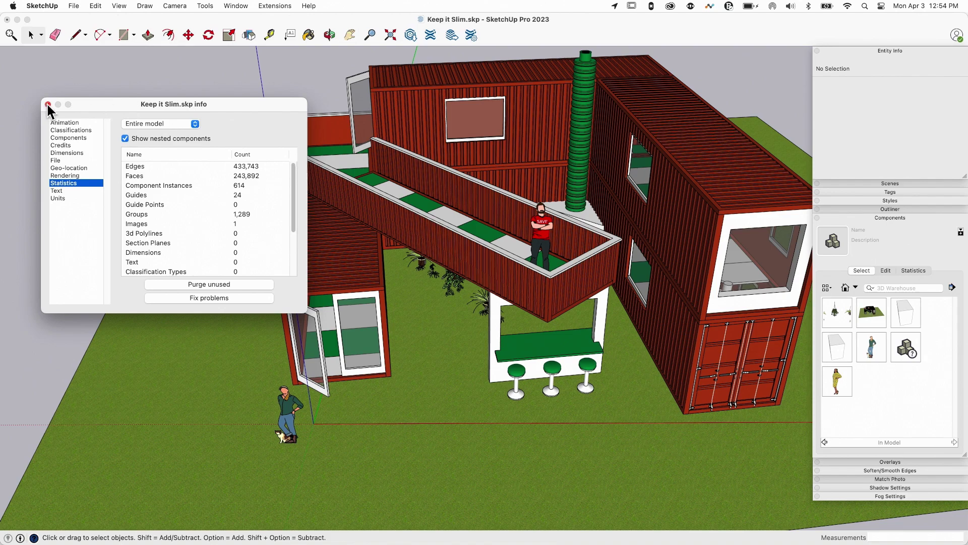
Orbit the house to a lower angle and close the Model Info dialog
left_click_drag(46, 101, 47, 59)
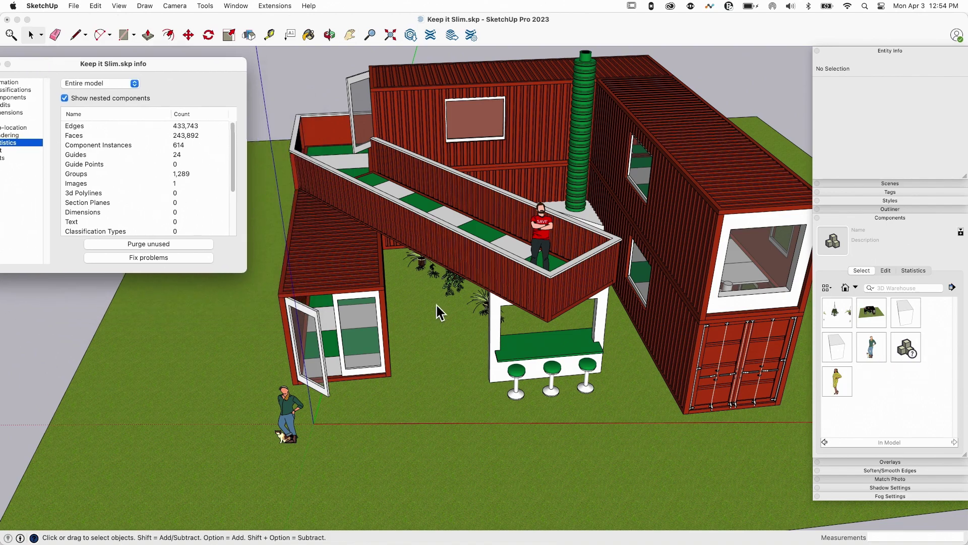
middle_click_drag(651, 442, 634, 404)
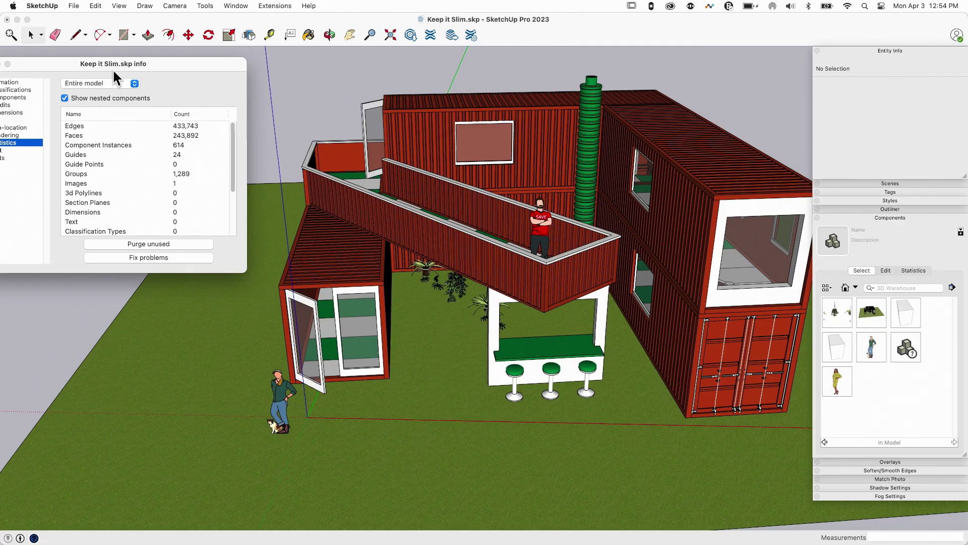
left_click_drag(192, 62, 249, 79)
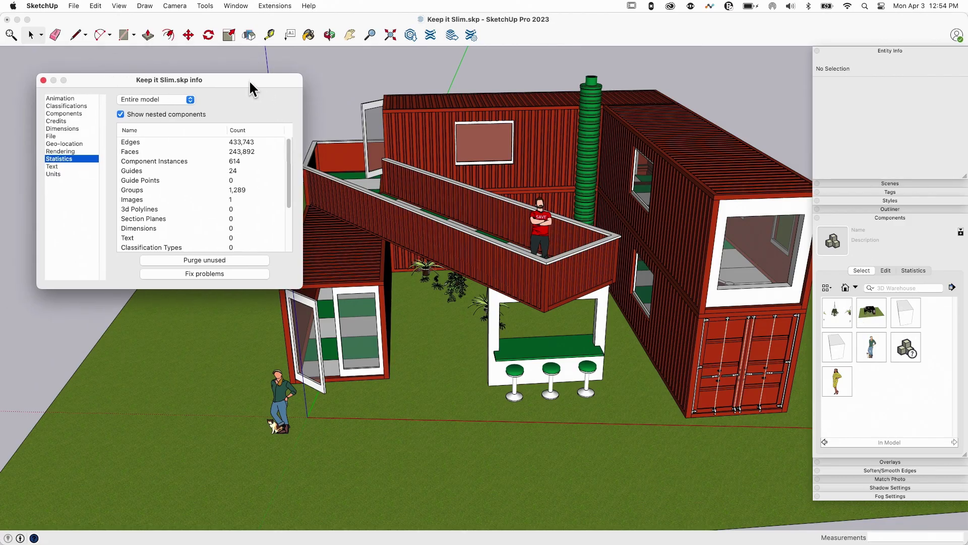
left_click(44, 81)
Switch to Paint Bucket with B and enlarge the Colors window's swatch grid
key("p")
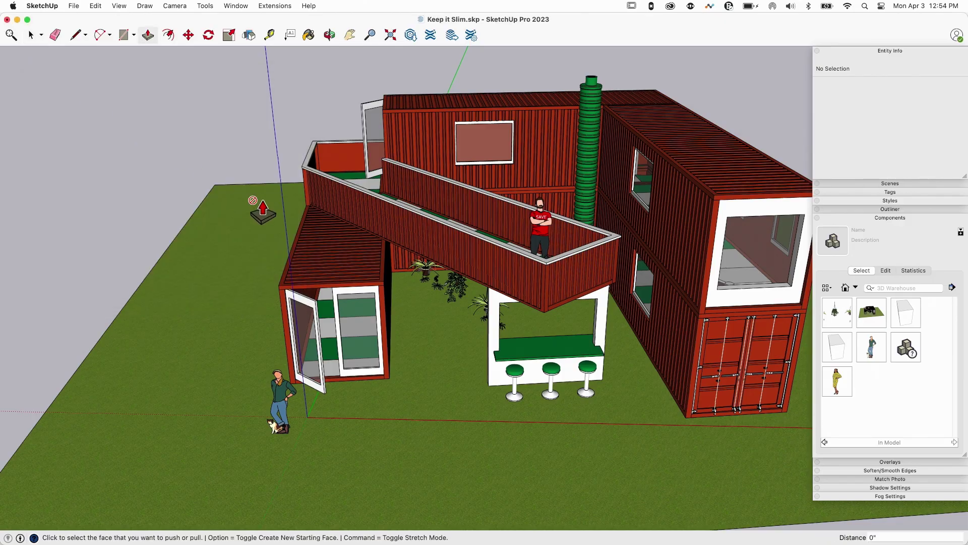
key("space")
key("b")
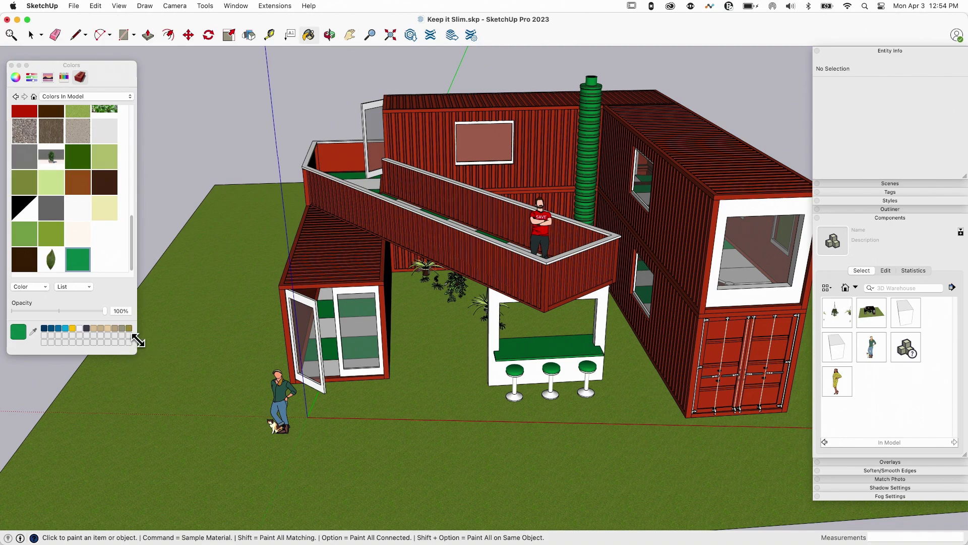
left_click_drag(131, 353, 244, 439)
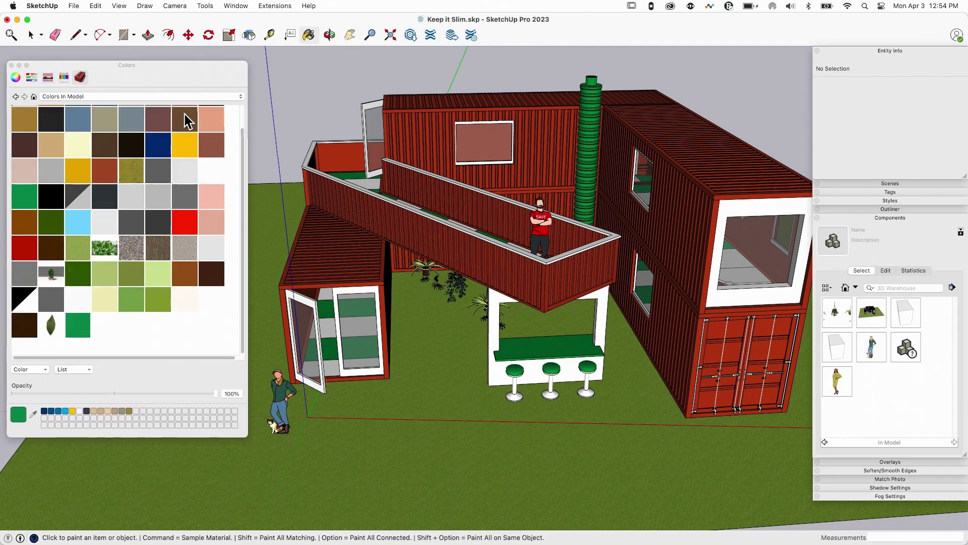
scroll(242, 300, "up", 2)
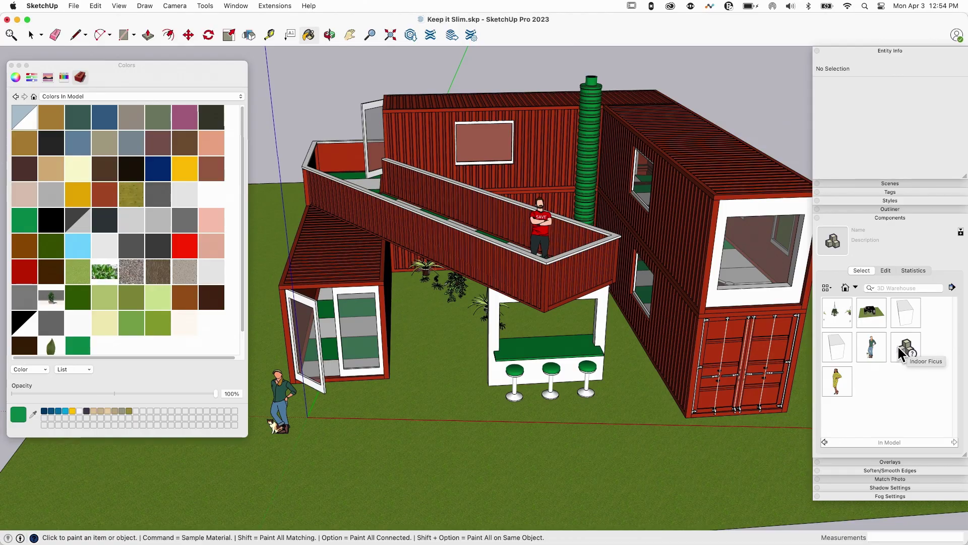
Close Colors, reopen Model Info Statistics, and run Purge Unused four times
left_click(11, 65)
left_click(230, 6)
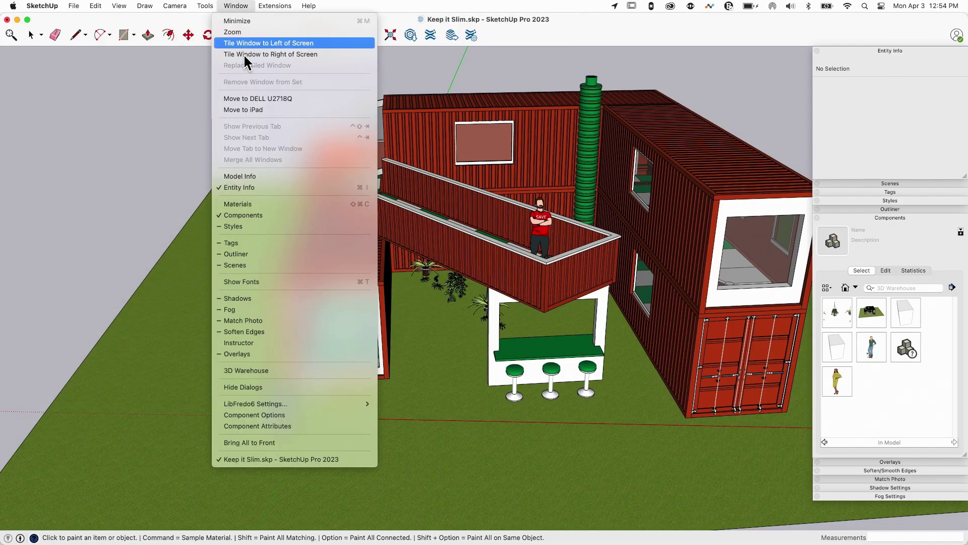
left_click(264, 172)
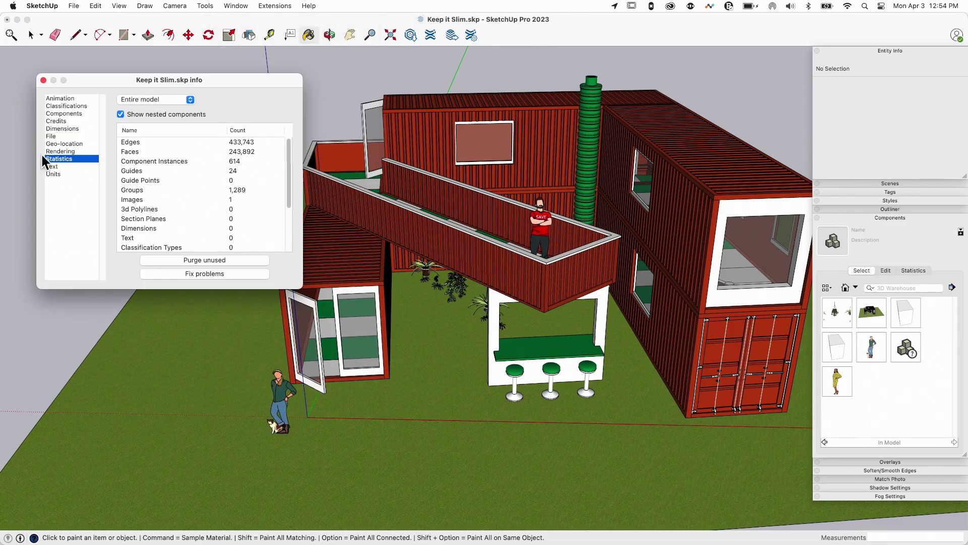
left_click(236, 258)
left_click(207, 260)
left_click(242, 259)
left_click(232, 260)
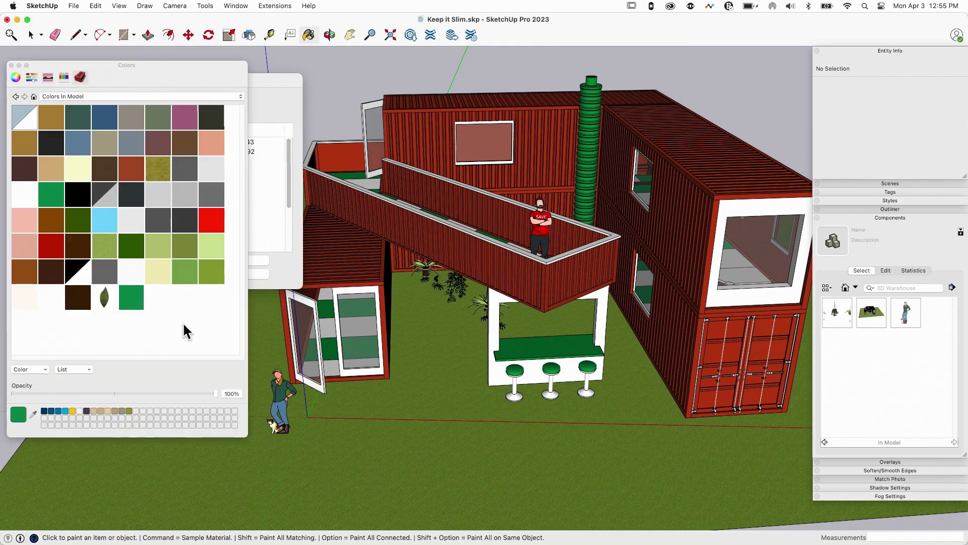
left_click(11, 65)
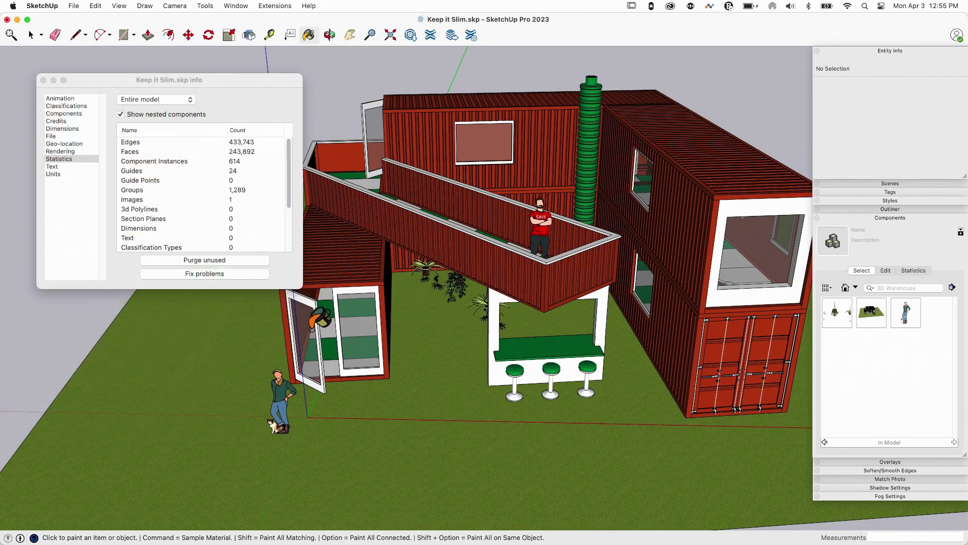
left_click(222, 82)
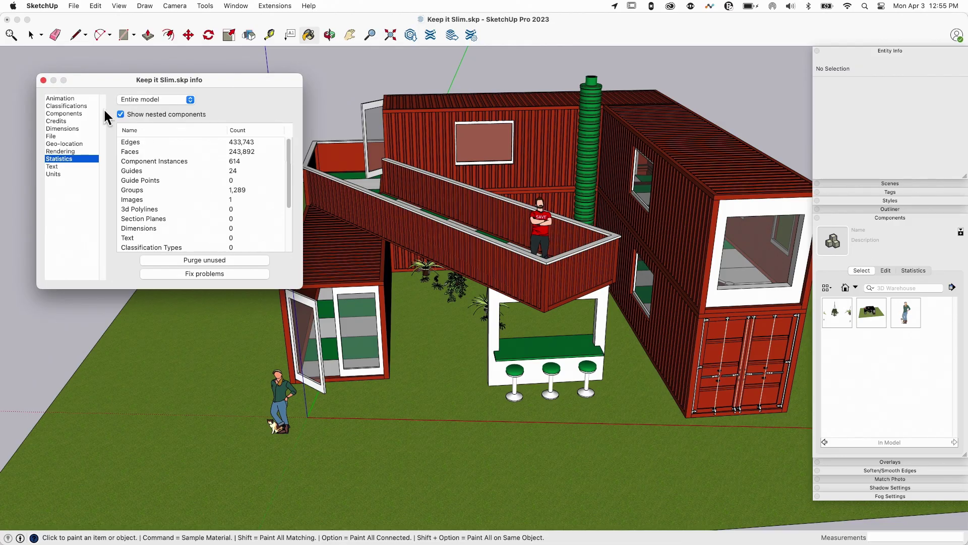
Close Model Info and briefly check the remaining material swatches in the Colors window
left_click(43, 80)
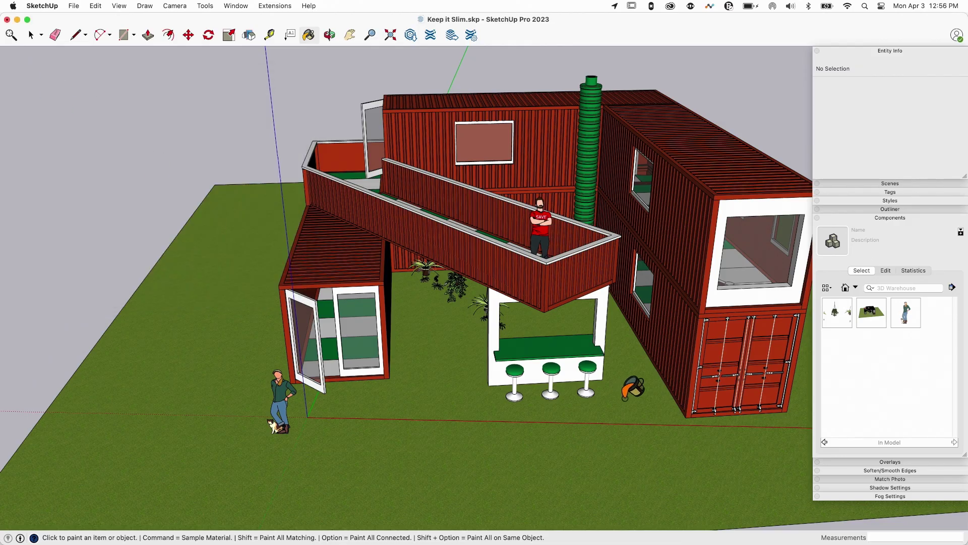
mouse_move(630, 389)
middle_mouse_down()
mouse_move(536, 384)
mouse_move(637, 365)
middle_mouse_up()
key("b")
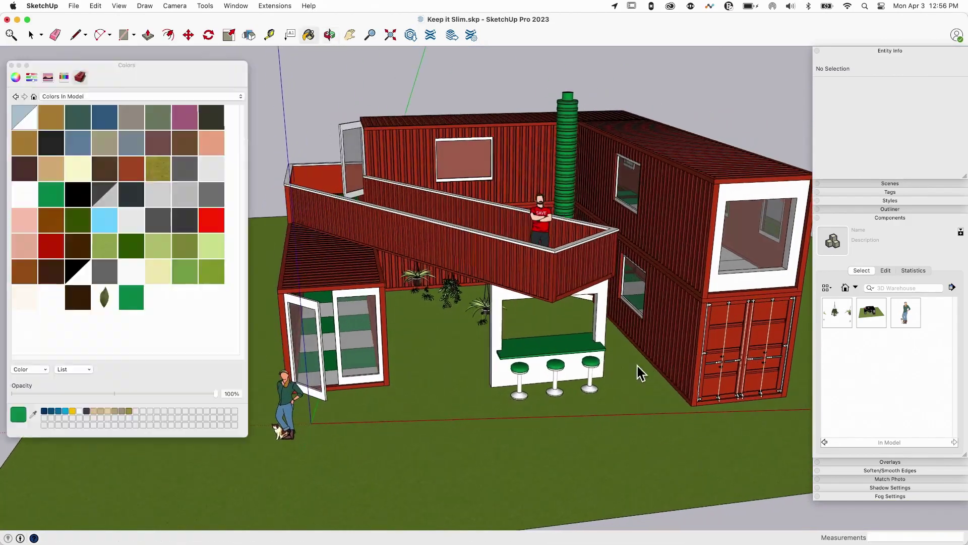
left_click(11, 66)
Collapse the Components and Entity Info panels, then reopen the Colors window's material swatches
left_click(884, 217)
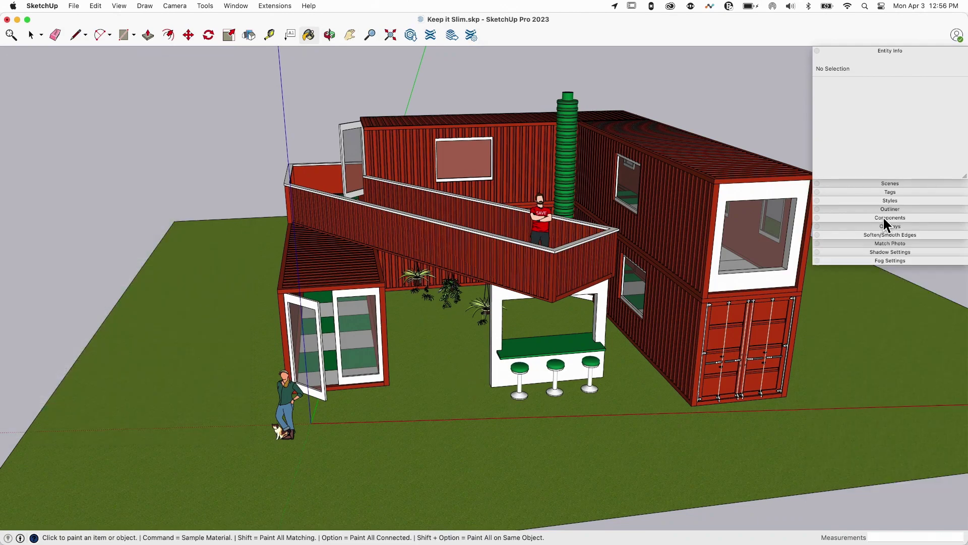
left_click(865, 51)
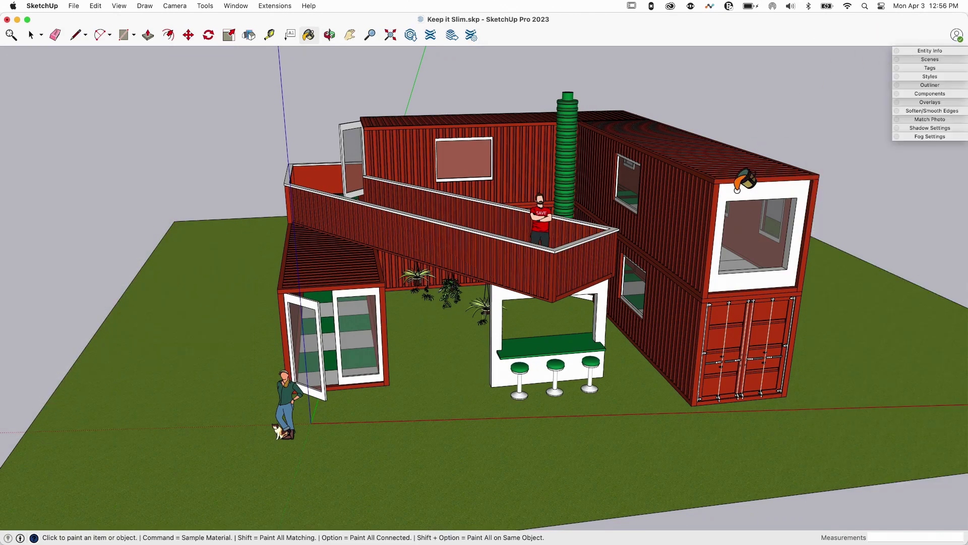
mouse_move(873, 313)
middle_mouse_down()
mouse_move(854, 325)
mouse_move(886, 335)
middle_mouse_up()
key("b")
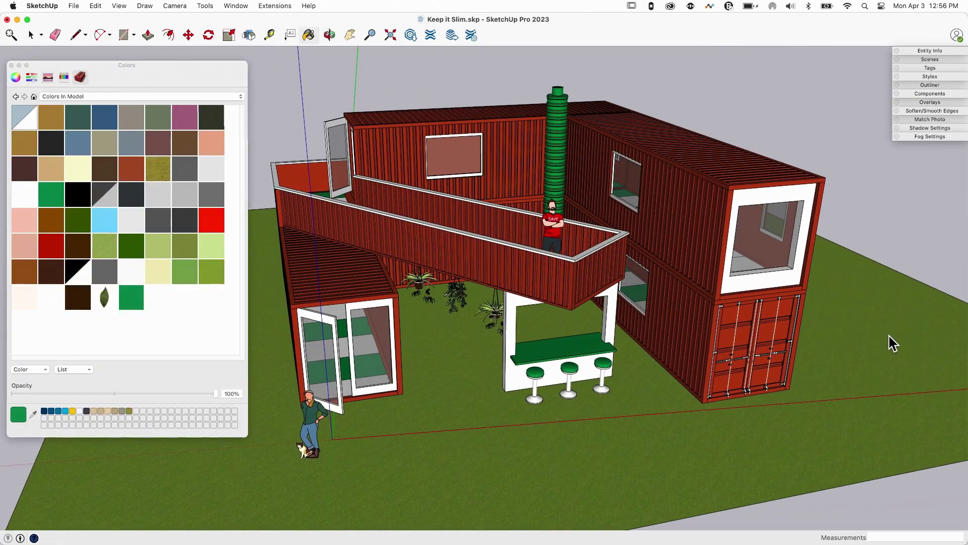